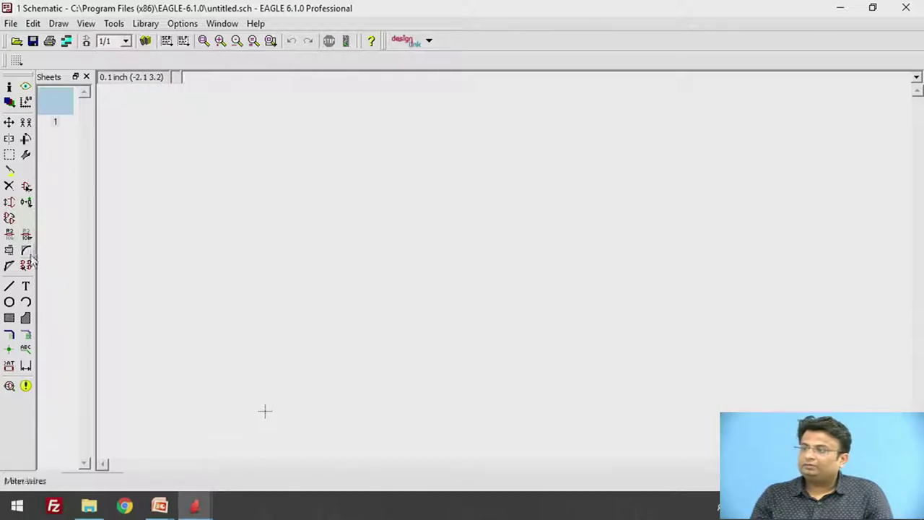
Open the Add part library and expand the SparkFun library's device list.
click(27, 187)
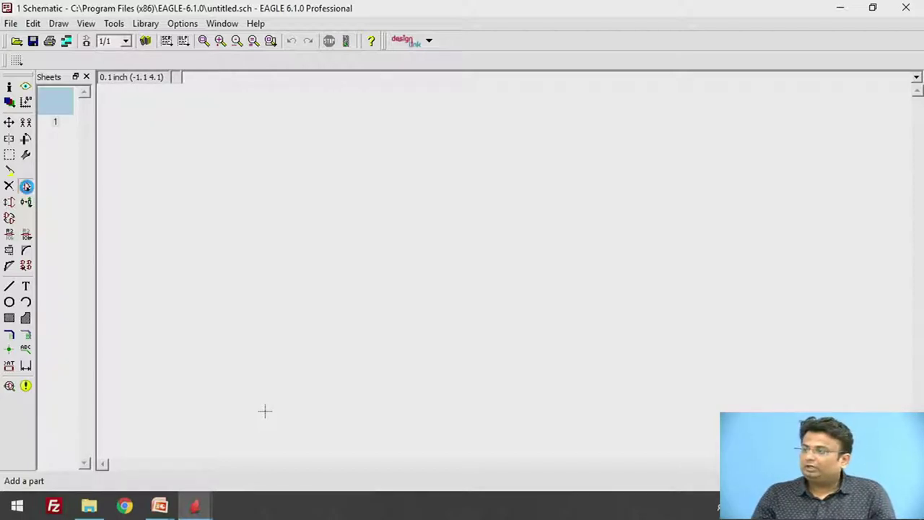
drag(141, 21, 224, 29)
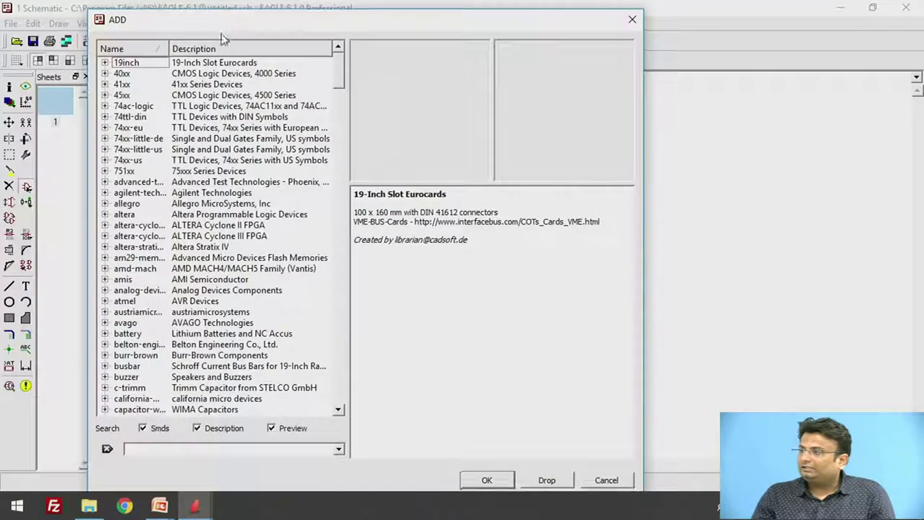
scroll(180, 253, down, 4)
scroll(173, 258, down, 20)
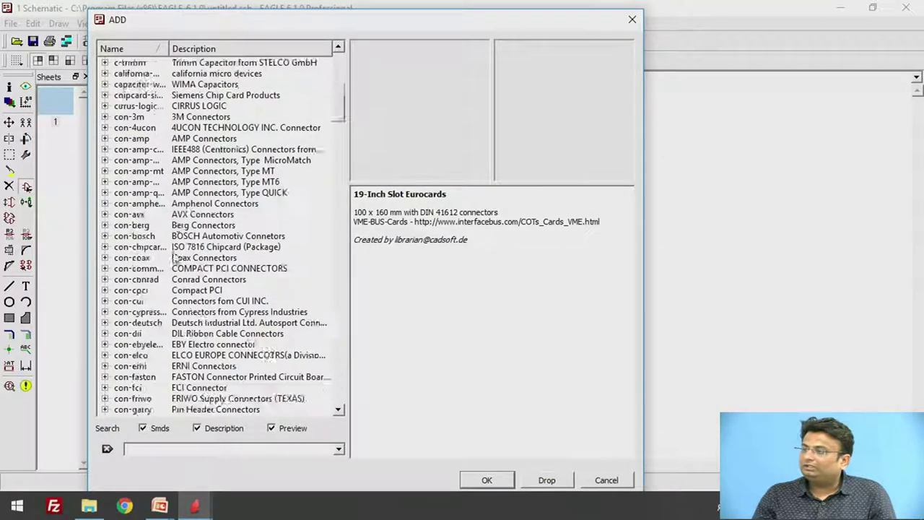
scroll(173, 259, down, 7)
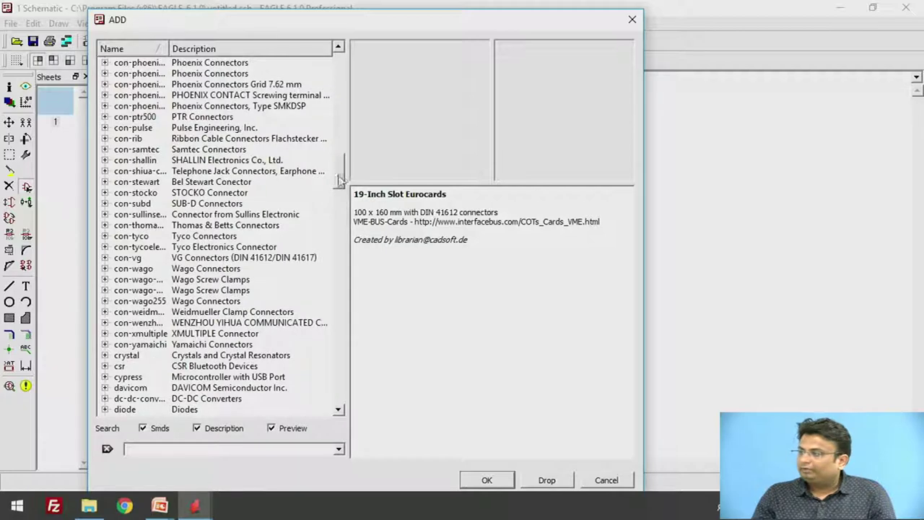
scroll(181, 264, up, 20)
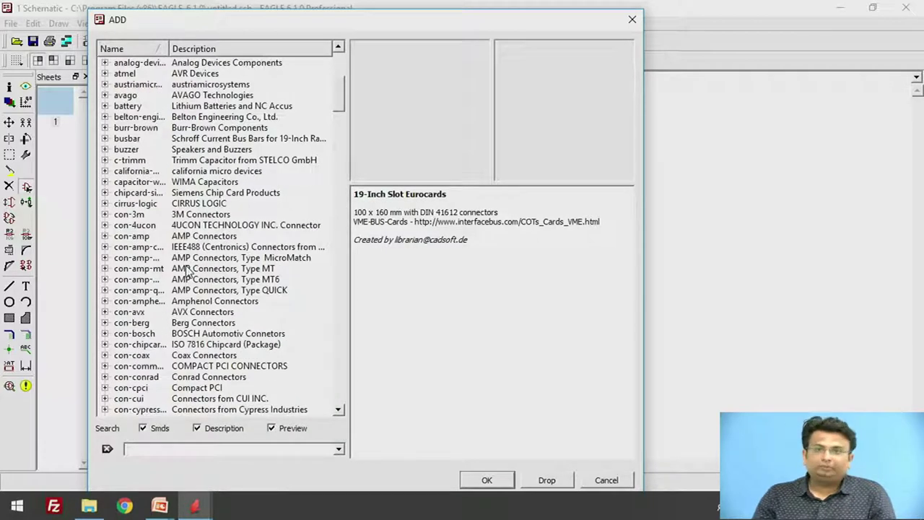
scroll(188, 281, down, 5)
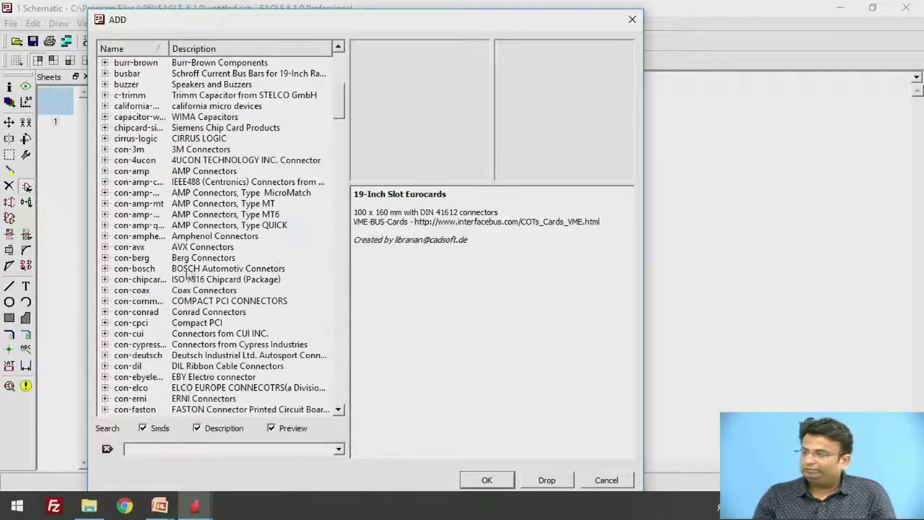
double_click(247, 302)
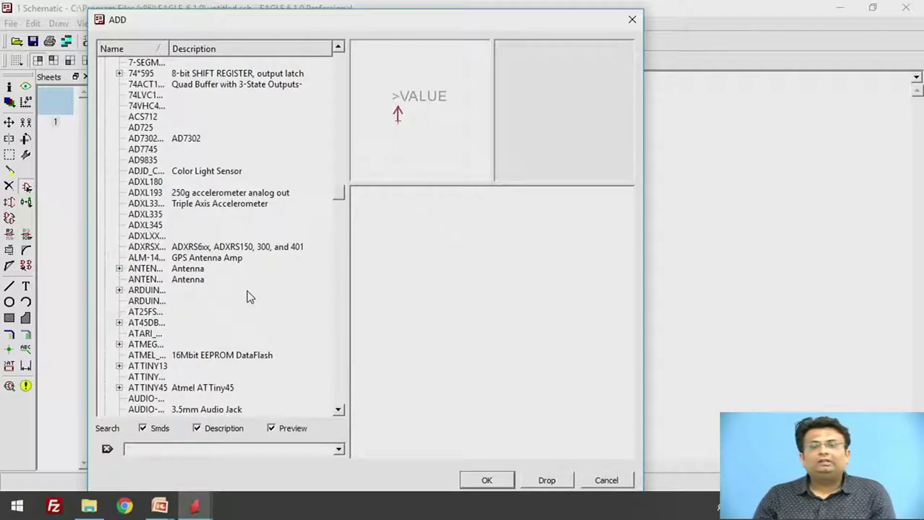
Find the 78XX voltage regulator in the SparkFun library and select its TO220-IGO package variant.
click(196, 281)
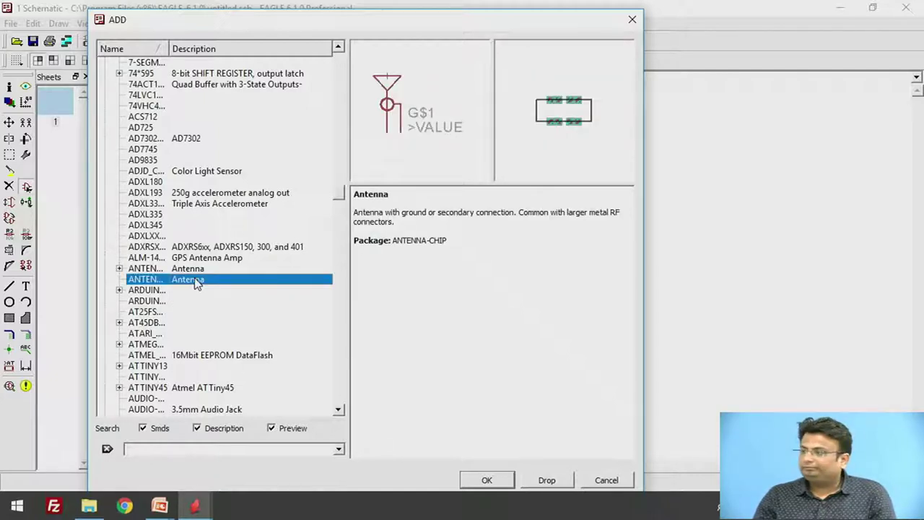
scroll(208, 350, down, 8)
key(v)
scroll(208, 351, down, 1)
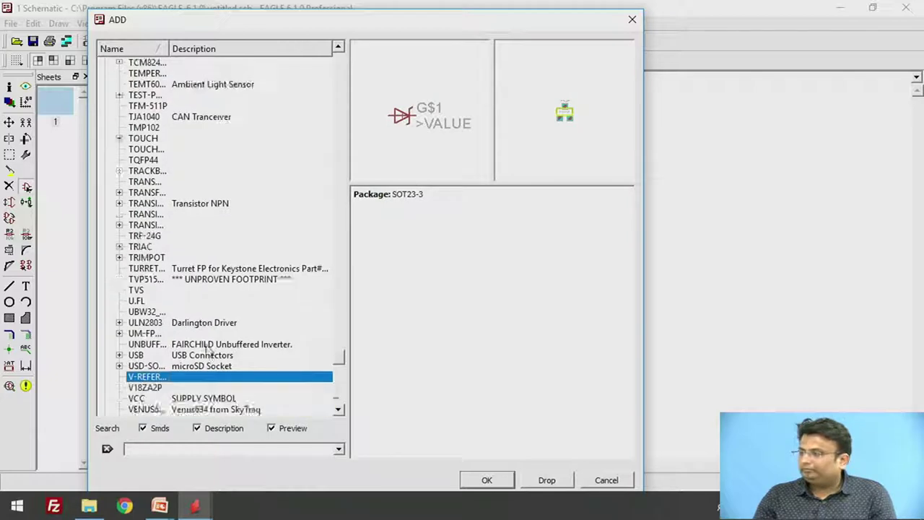
scroll(207, 349, down, 3)
click(206, 302)
scroll(182, 336, down, 2)
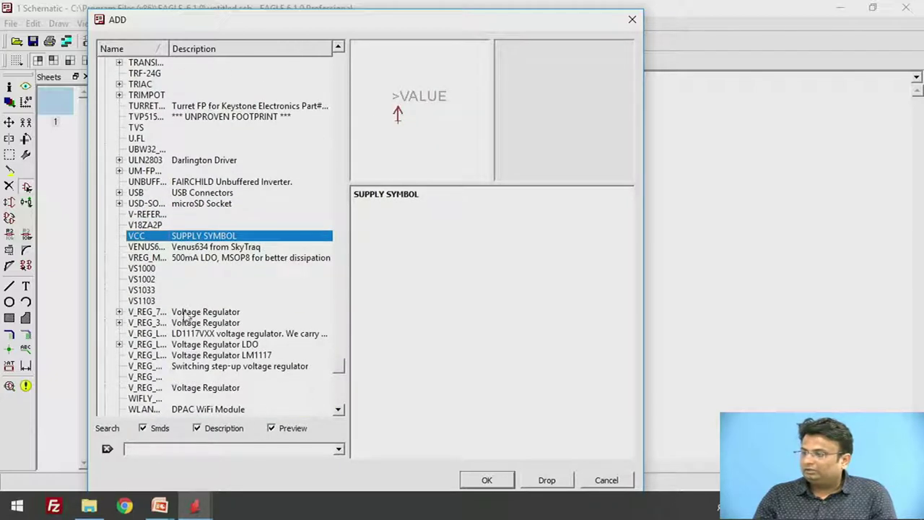
click(185, 314)
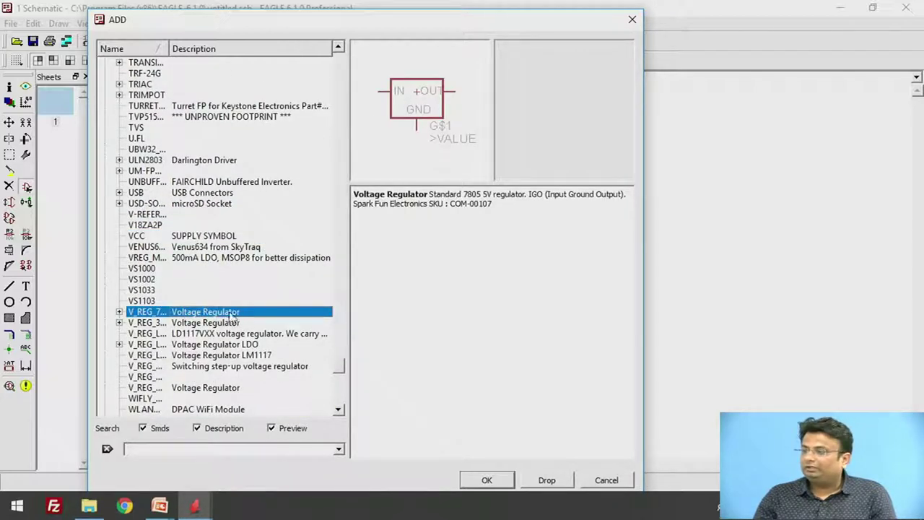
click(119, 312)
click(215, 333)
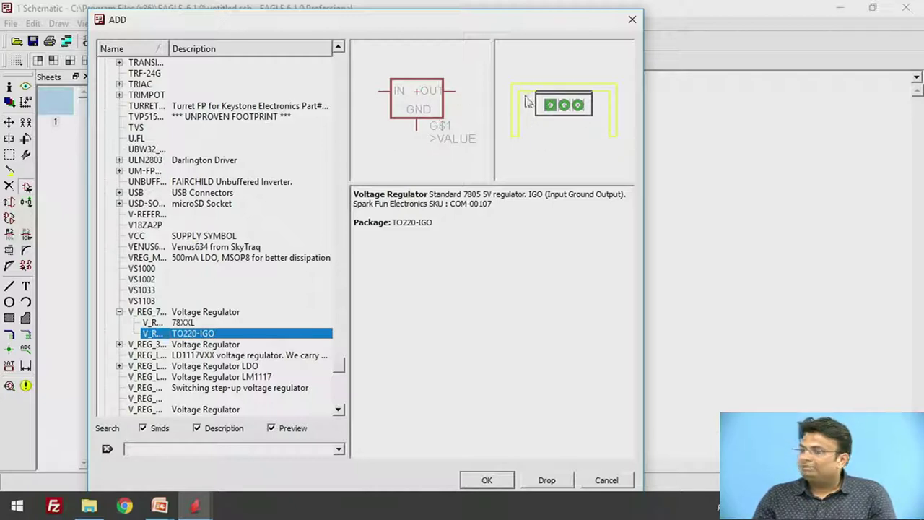
Place one voltage regulator in the upper middle of the sheet and return to the part library.
click(503, 480)
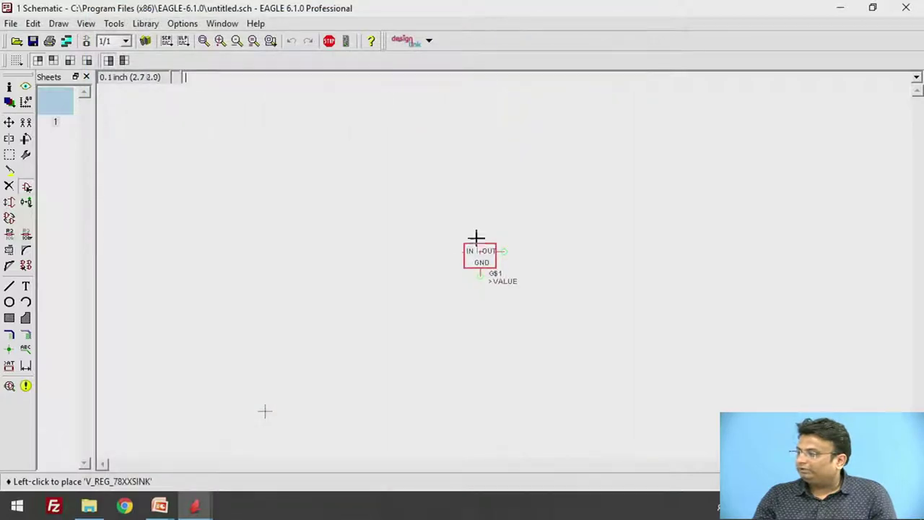
click(458, 195)
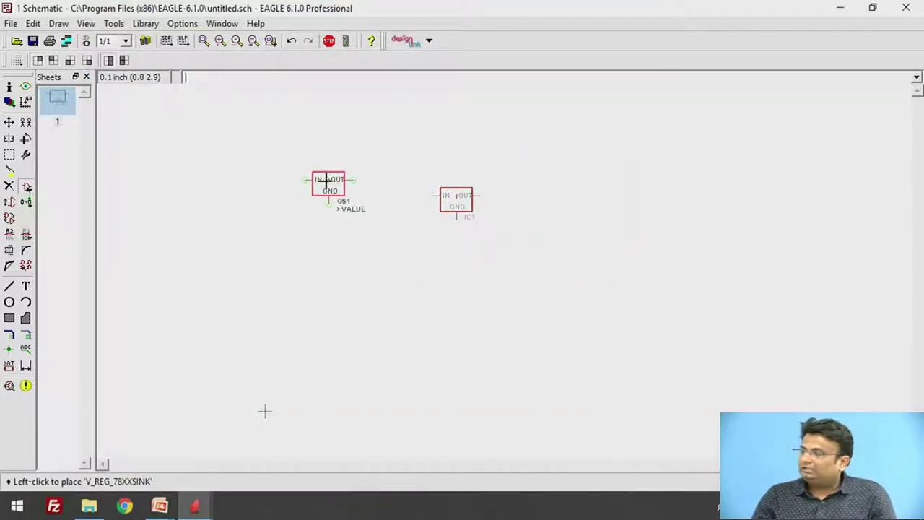
key(Escape)
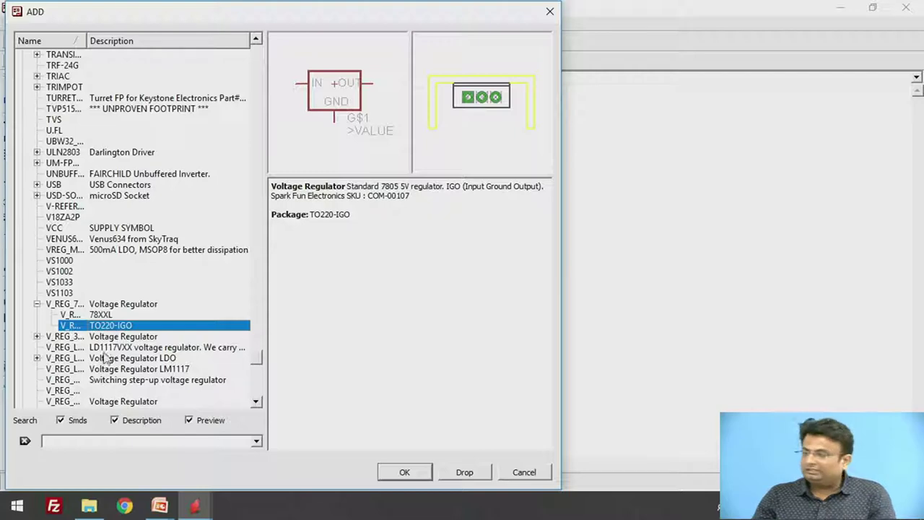
Find the RESISTOR device in the SparkFun library, expand its variants and preview the 0805 package.
key(r)
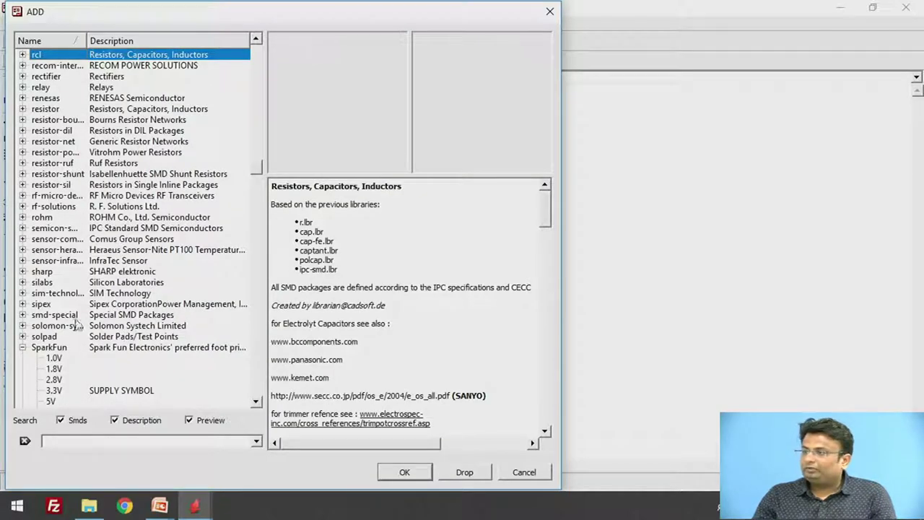
scroll(83, 372, down, 3)
key(e)
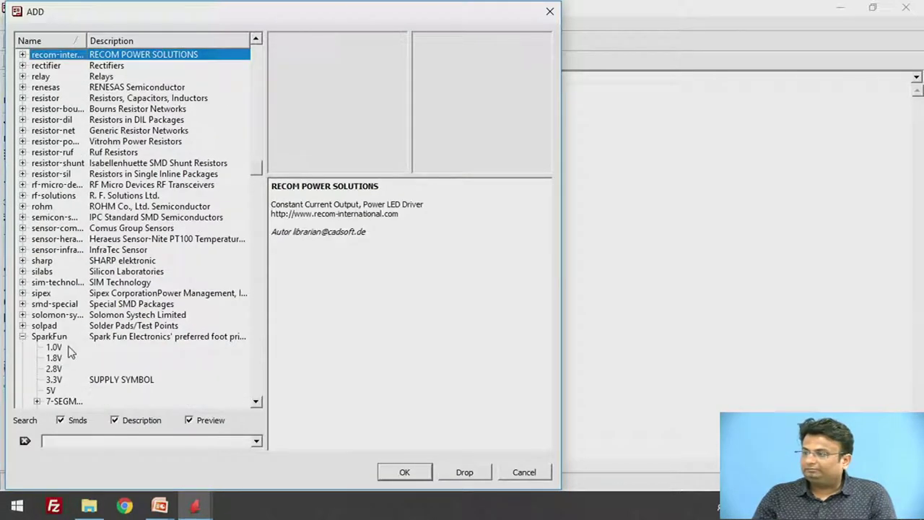
click(72, 348)
scroll(89, 349, down, 4)
scroll(89, 349, down, 10)
double_click(94, 337)
click(97, 348)
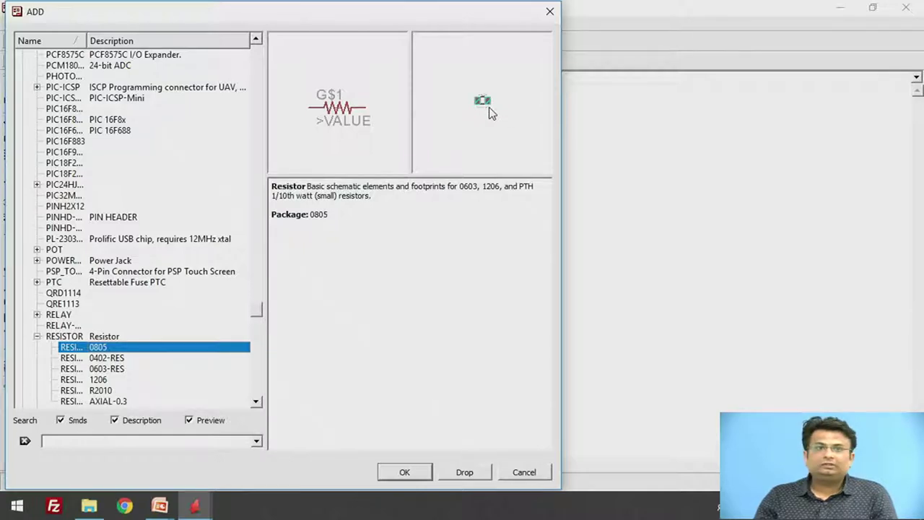
Preview the resistor's 0603-RES, 1206 and R2010 packages, and select the AXIAL-0.3 variant.
click(121, 368)
scroll(122, 364, down, 2)
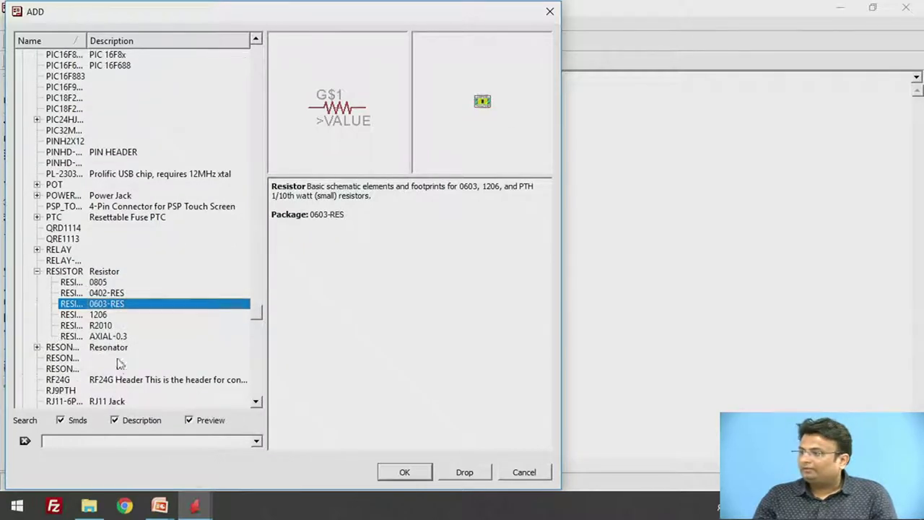
click(121, 313)
click(128, 325)
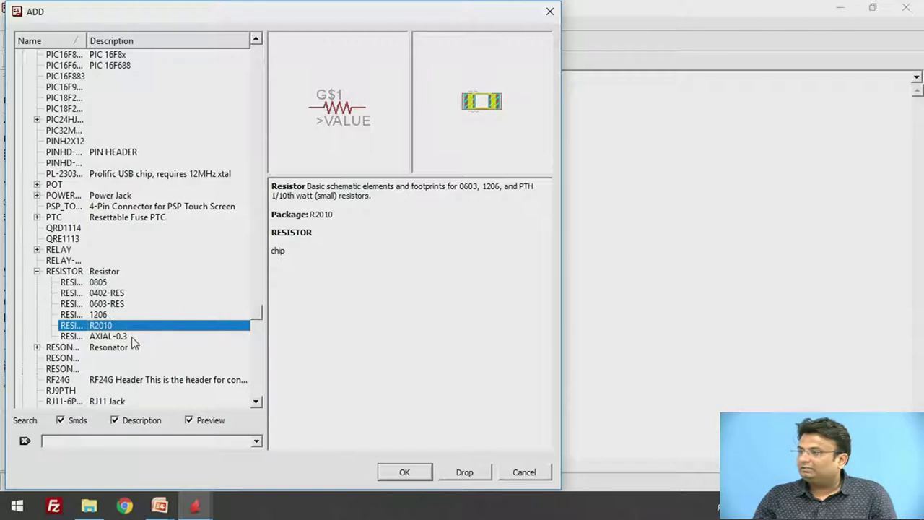
click(132, 336)
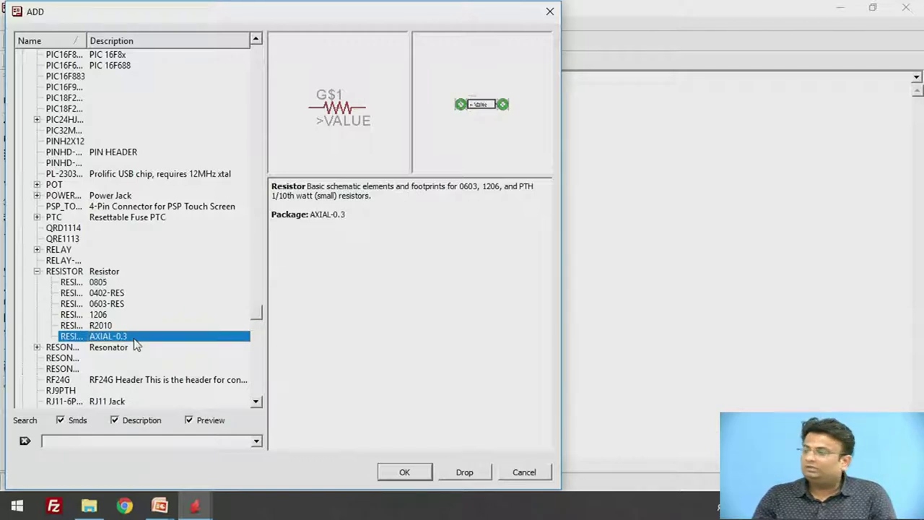
Place one AXIAL-0.3 resistor to the right of the voltage regulator, level with its output pin.
double_click(134, 337)
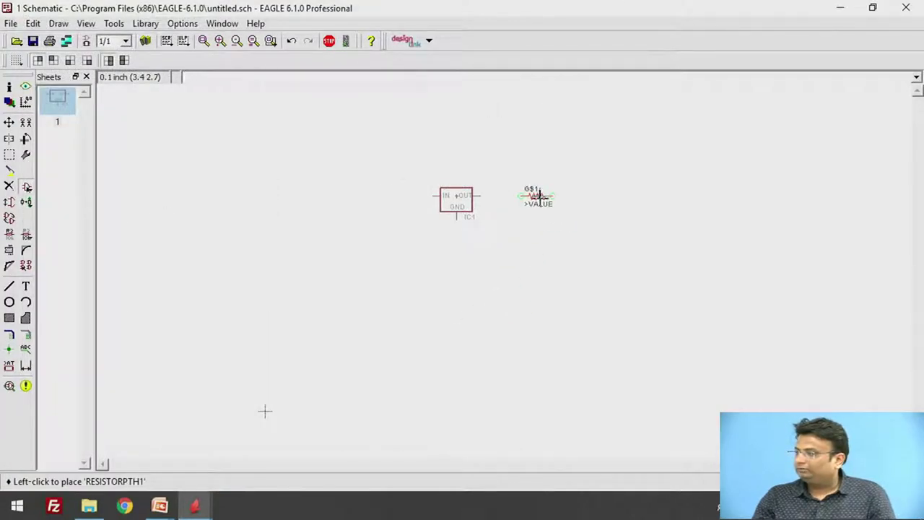
click(538, 195)
key(Escape)
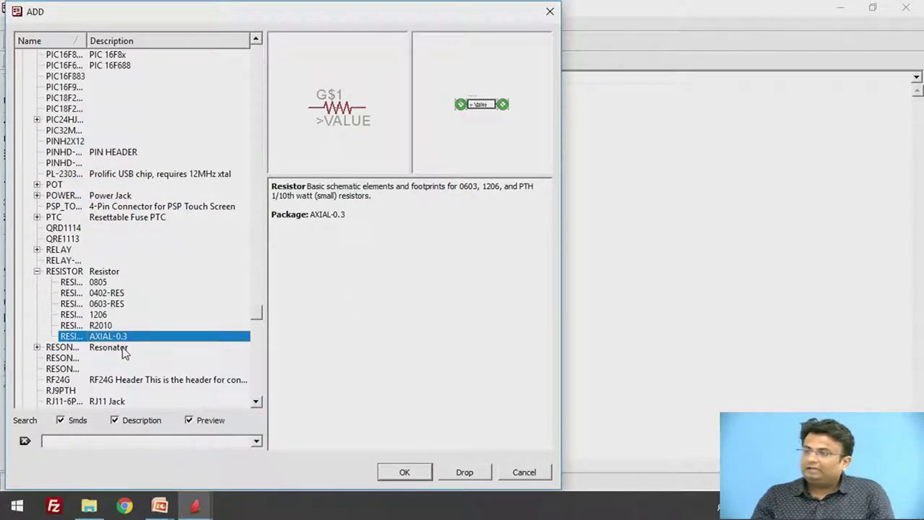
Collapse the resistor variants and go to the start of the SparkFun device list, selecting ACS712.
scroll(124, 351, down, 1)
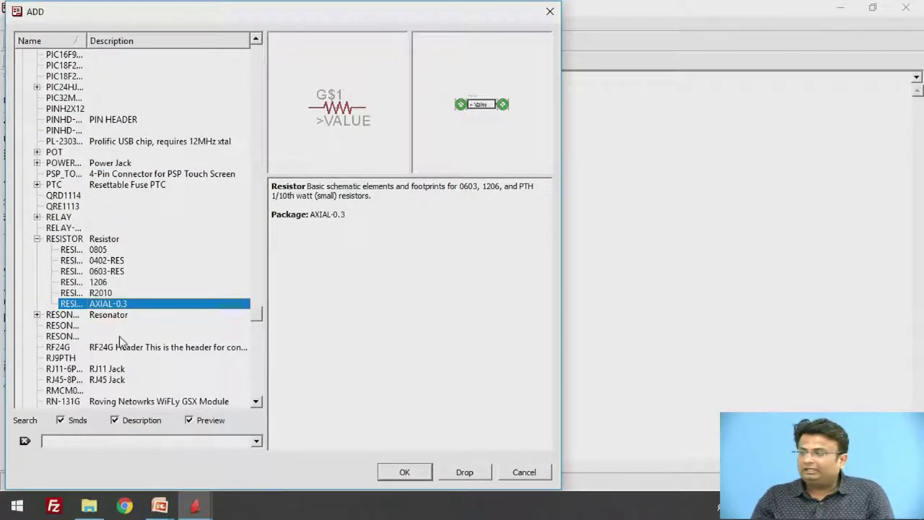
click(36, 239)
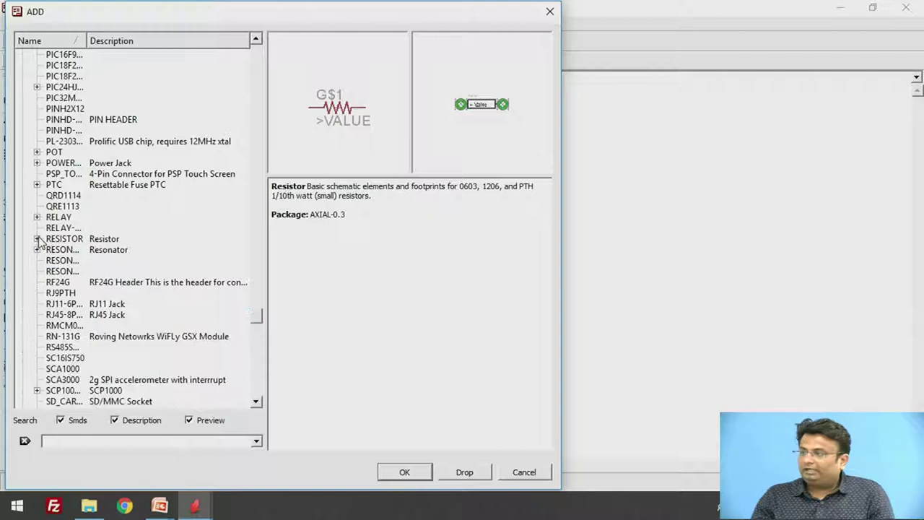
click(133, 305)
key(l)
key(Down)
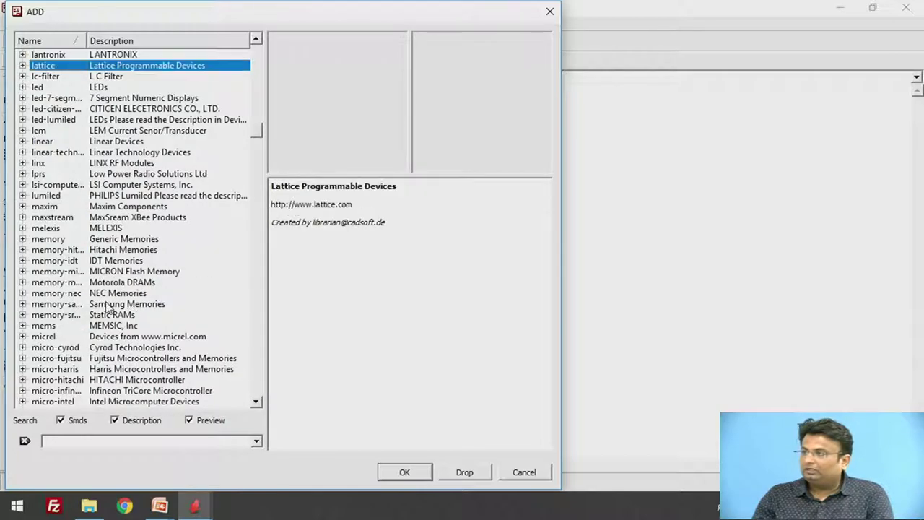
scroll(106, 304, down, 10)
scroll(106, 303, down, 10)
click(106, 304)
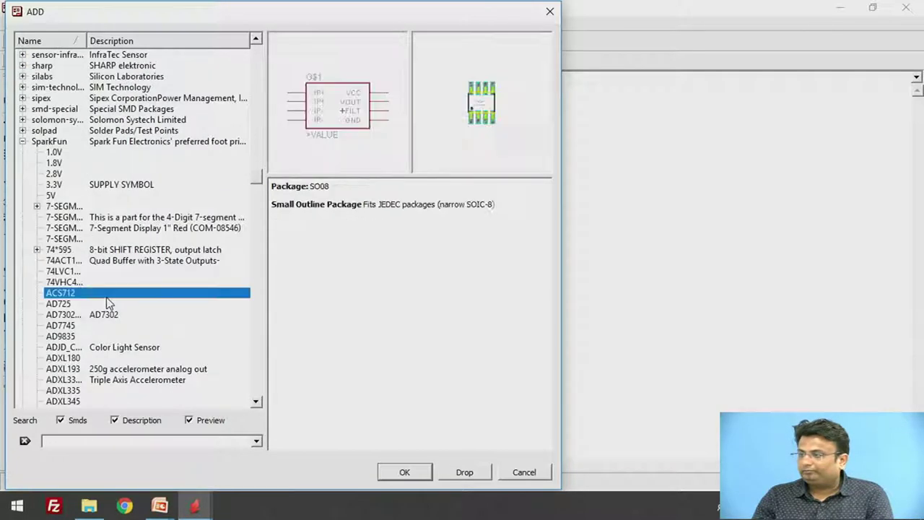
Find and select the LED device in the SparkFun library.
key(l)
key(Down)
key(Down)
key(Down)
key(Down)
key(Down)
key(Down)
key(Down)
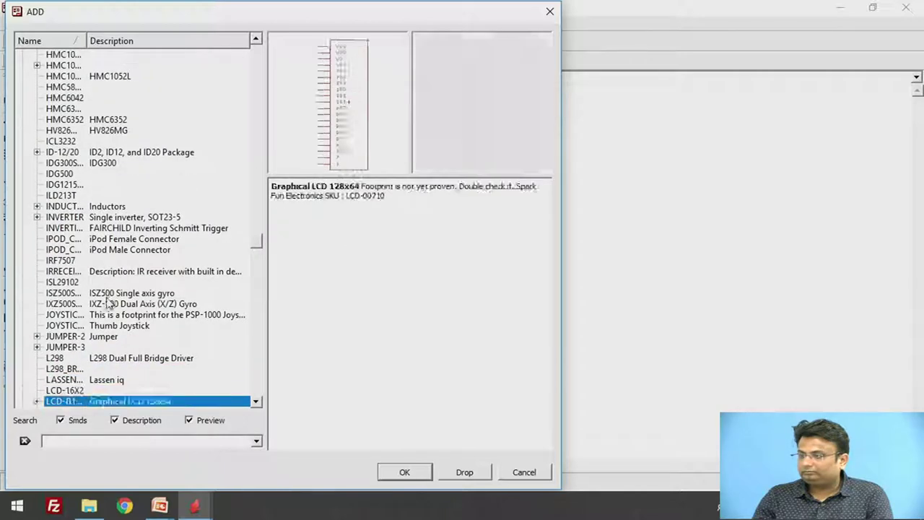
scroll(106, 303, down, 2)
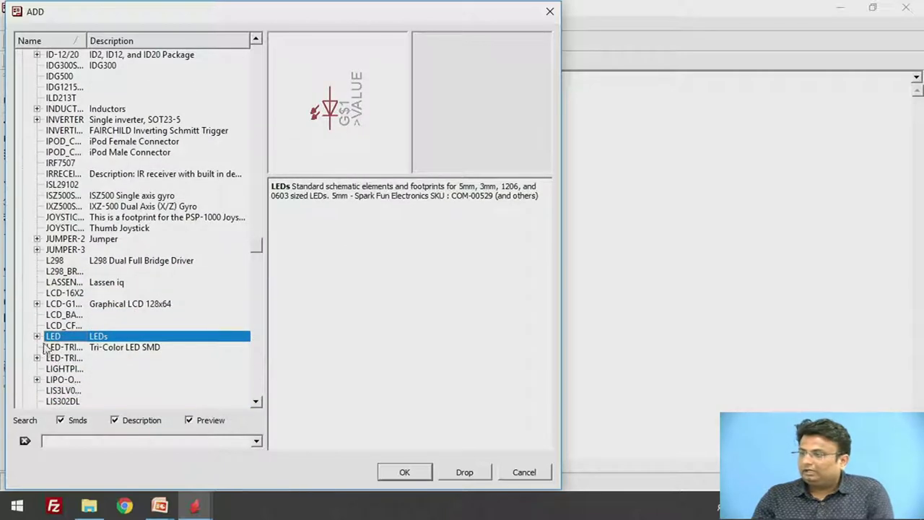
Place one LED of the LED3MM variant to the right of the resistor and close the part library.
click(37, 337)
click(106, 347)
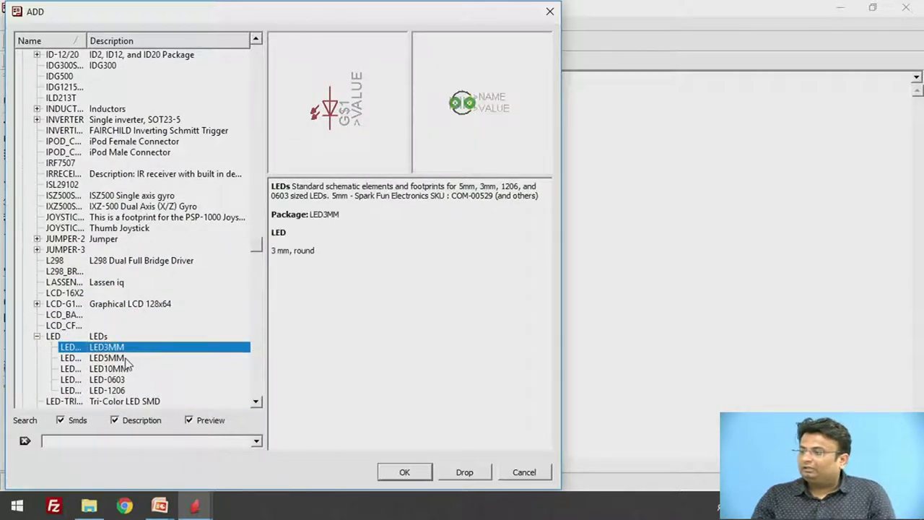
click(404, 471)
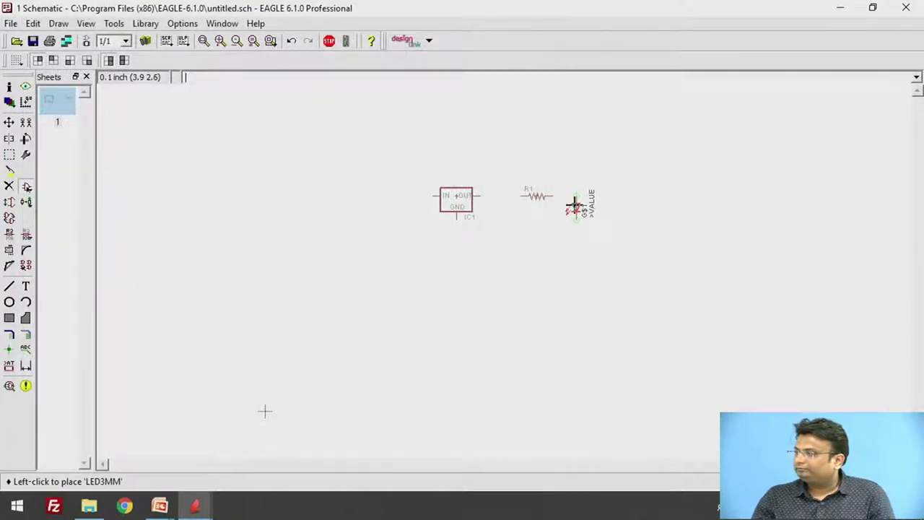
click(575, 207)
key(Escape)
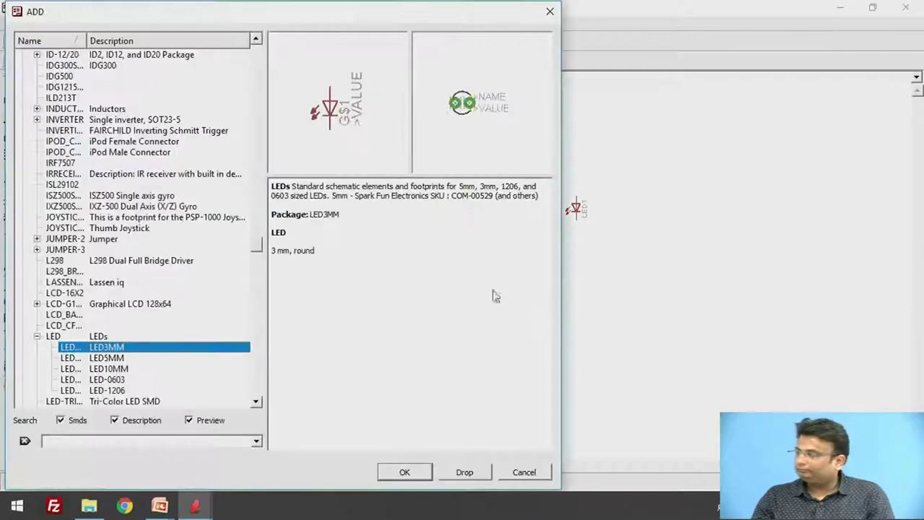
click(523, 473)
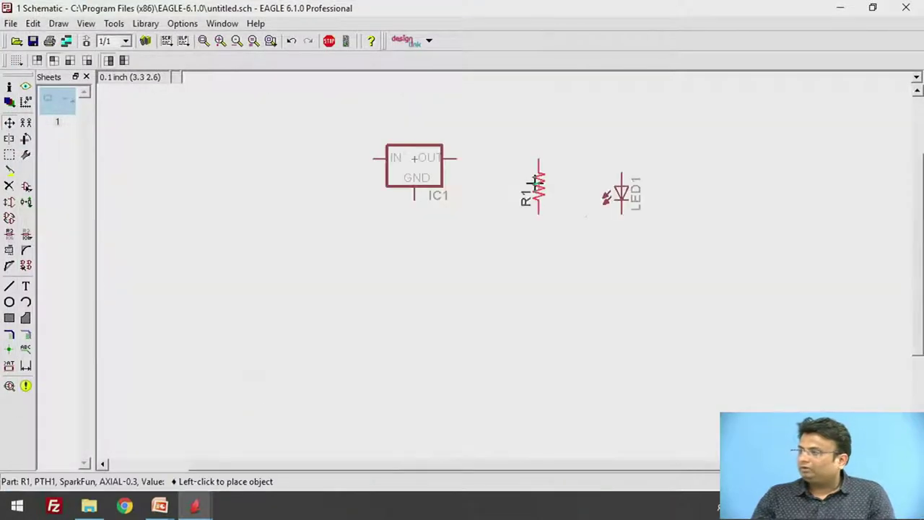
Rotate resistor R1 to stand vertically with its label on the right, and set it down between IC1 and LED1.
right_click(534, 182)
right_click(534, 183)
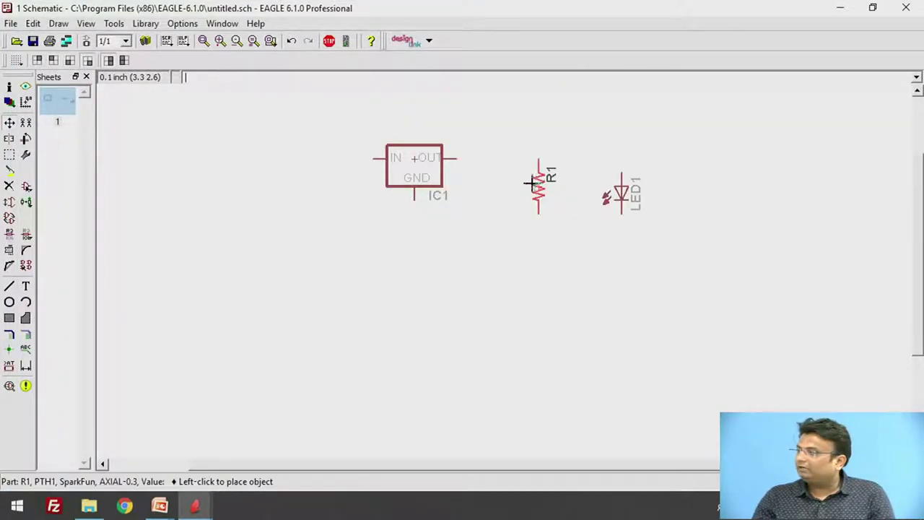
click(525, 179)
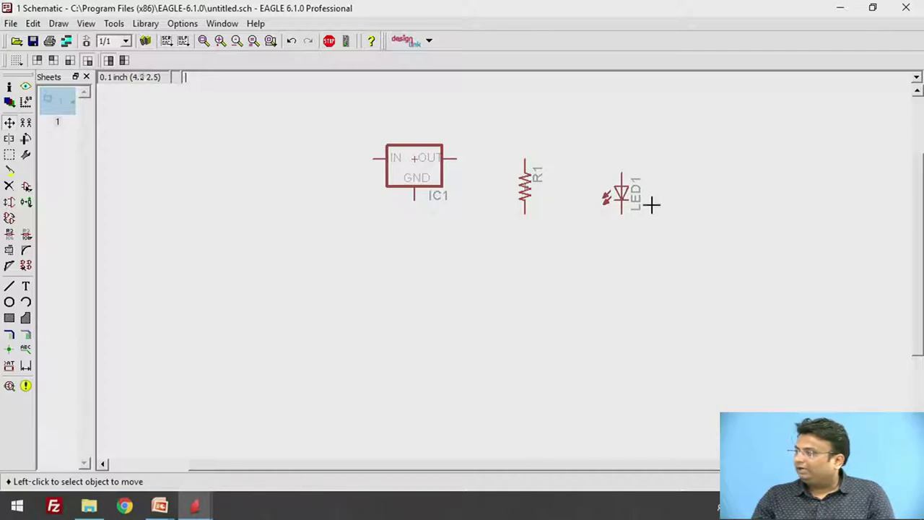
Move LED1 directly below resistor R1 so both stand in one vertical line.
click(621, 193)
click(523, 247)
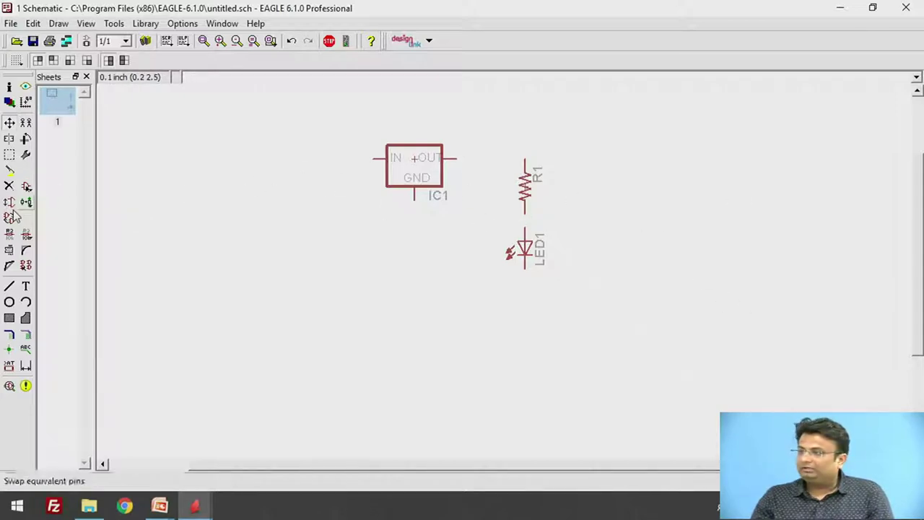
Find the two-pin header in the pinhead library and select its 1X02 variant.
click(29, 188)
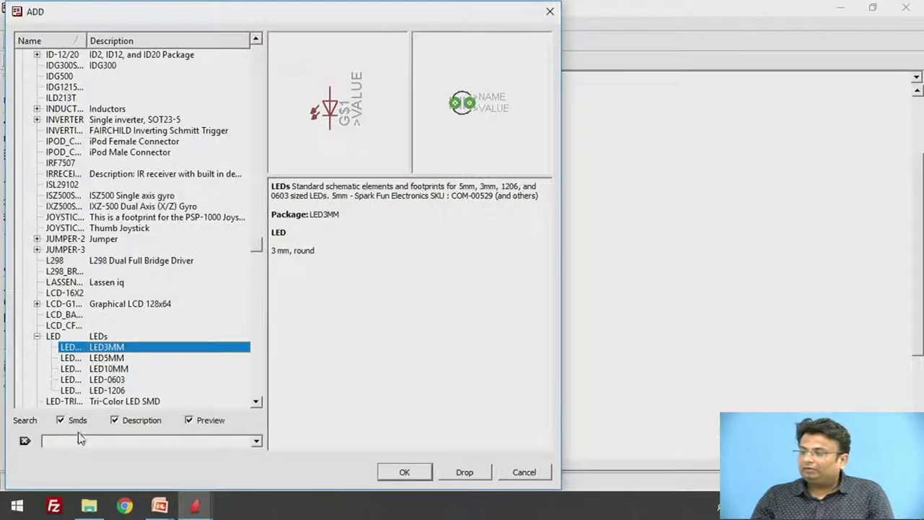
click(78, 439)
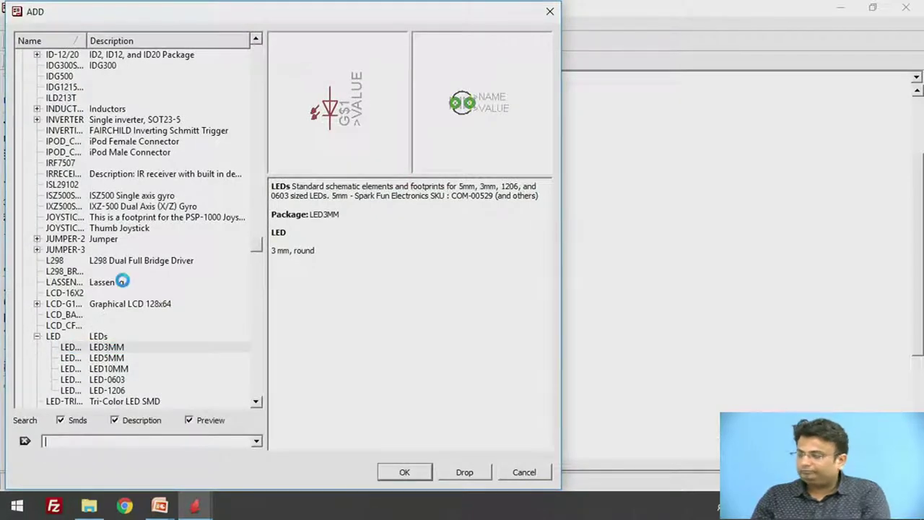
scroll(123, 281, down, 20)
click(123, 240)
key(p)
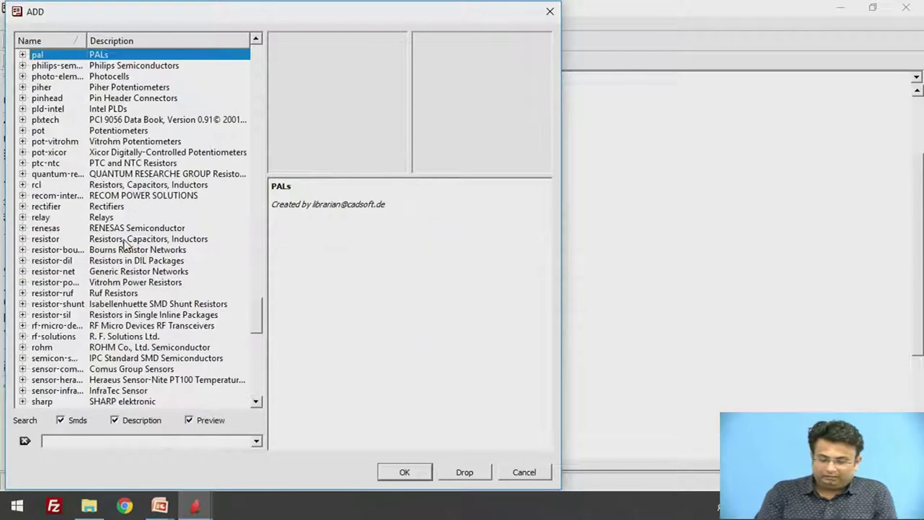
key(i)
key(n)
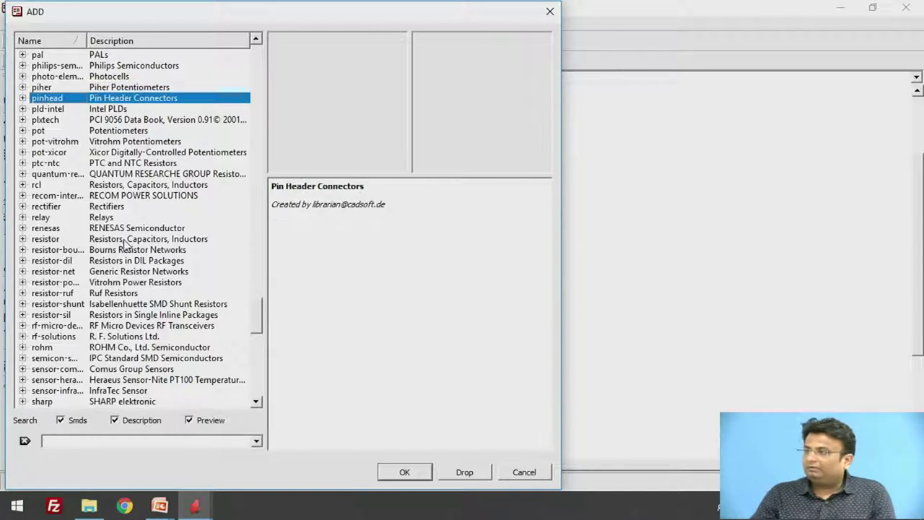
key(Right)
key(Down)
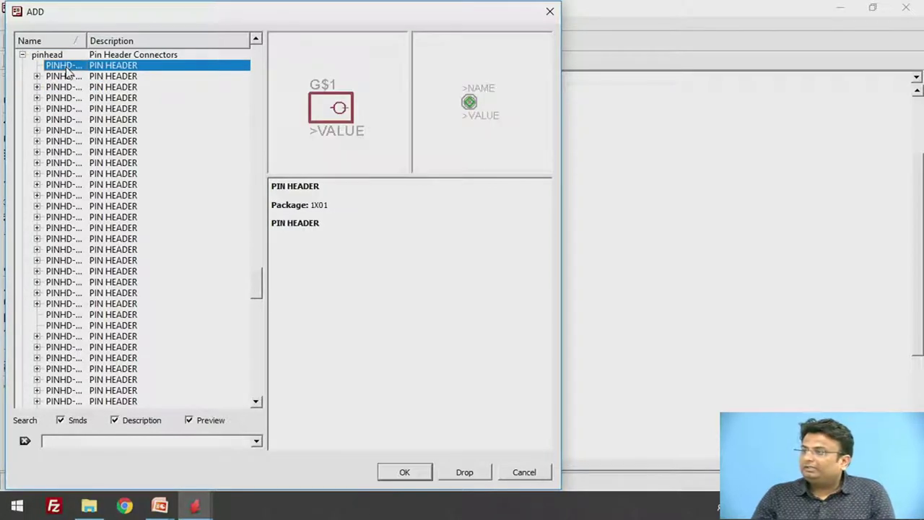
click(38, 76)
click(93, 87)
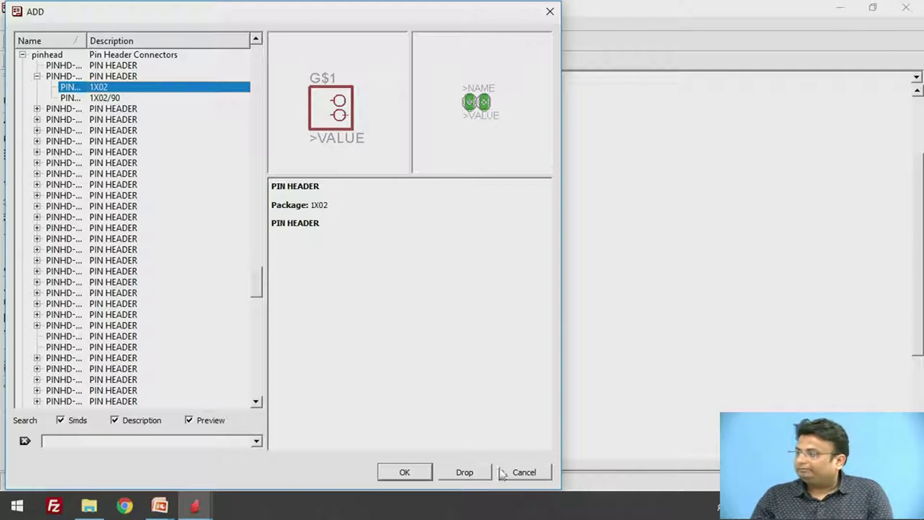
Place one PINHD-1X2 header to the left of IC1 and another to the right of R1, and close the part library.
click(422, 472)
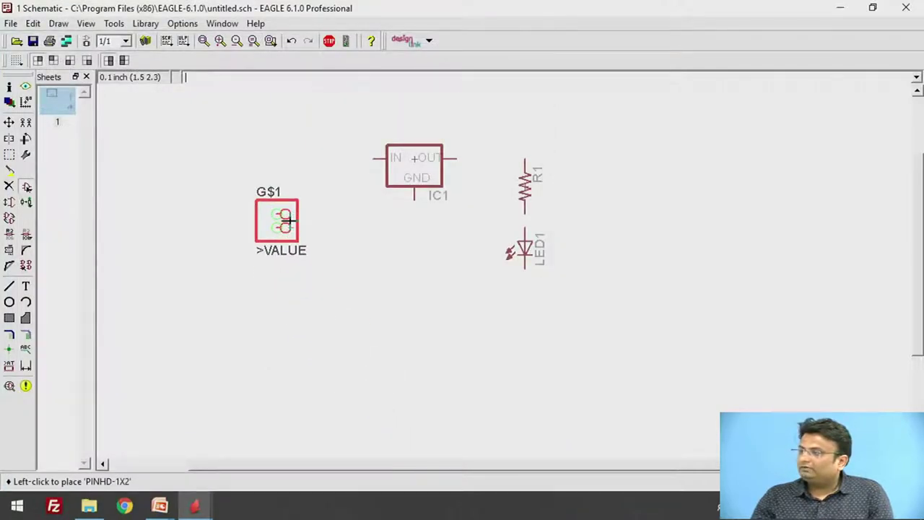
click(285, 220)
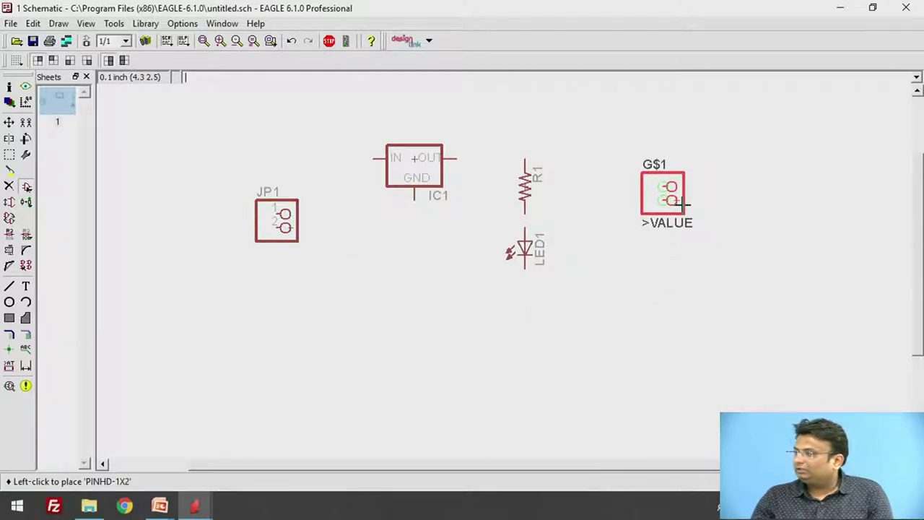
click(682, 206)
key(Escape)
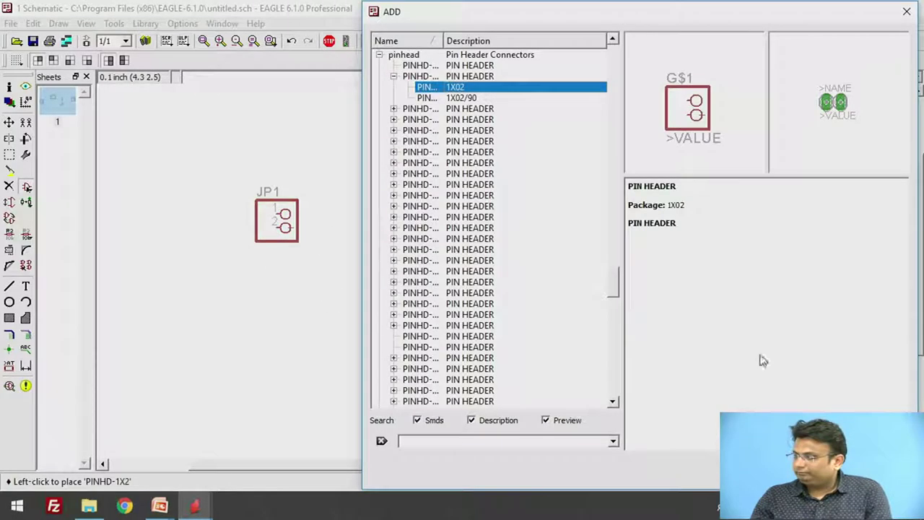
key(Escape)
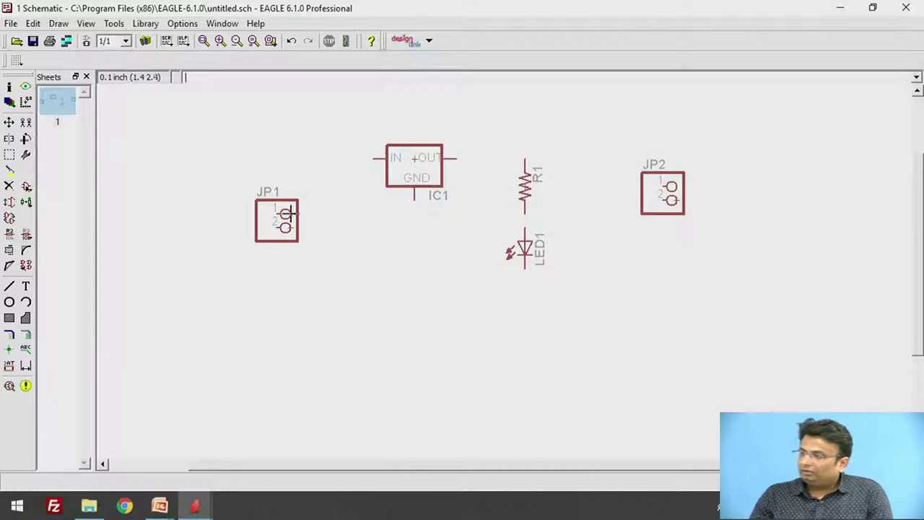
Rotate header JP1 by 180 degrees and set it beside IC1's input, and move JP2 up to IC1's height.
click(9, 125)
click(288, 228)
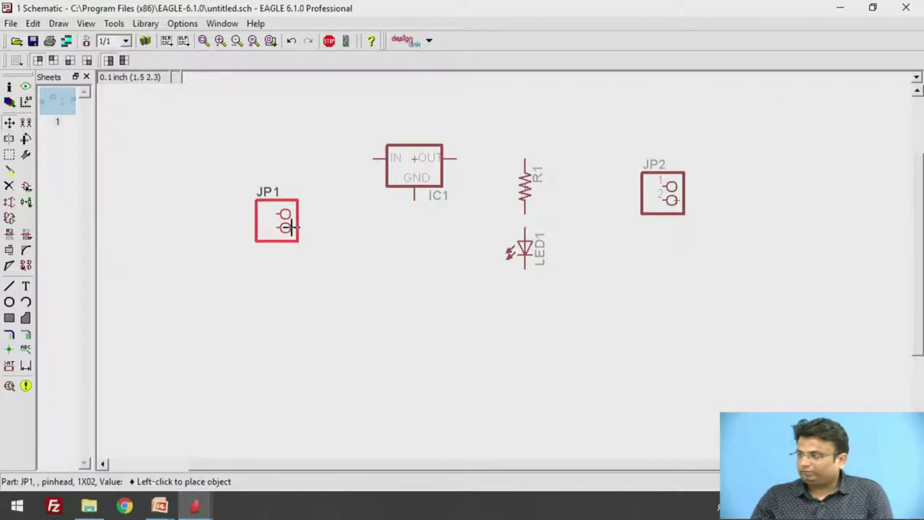
right_click(290, 228)
right_click(294, 224)
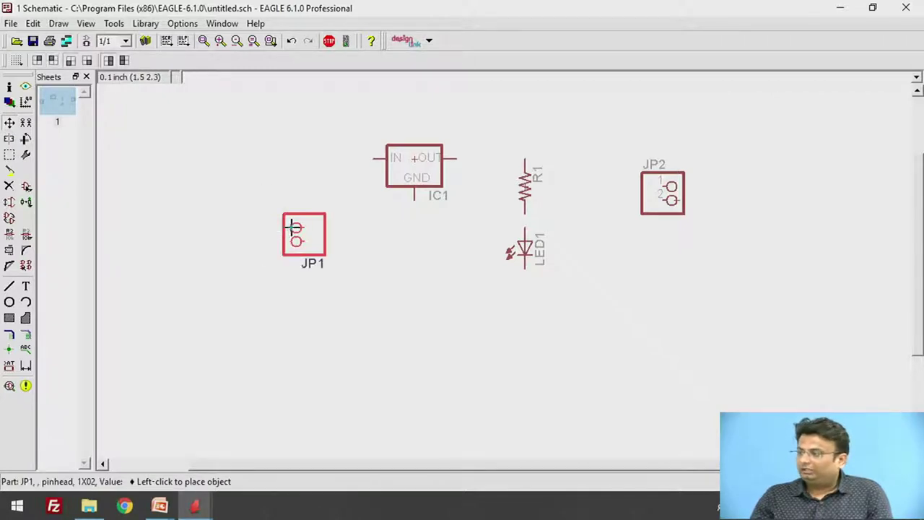
click(273, 169)
click(670, 204)
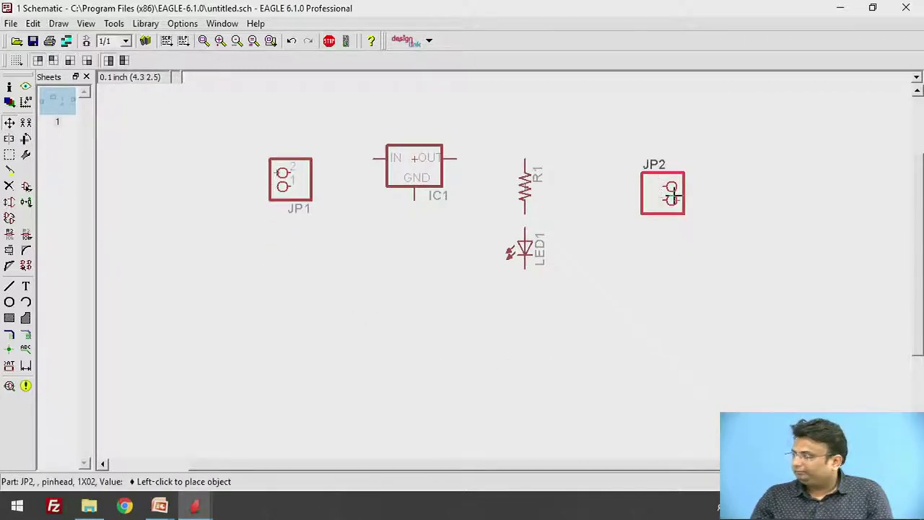
click(658, 173)
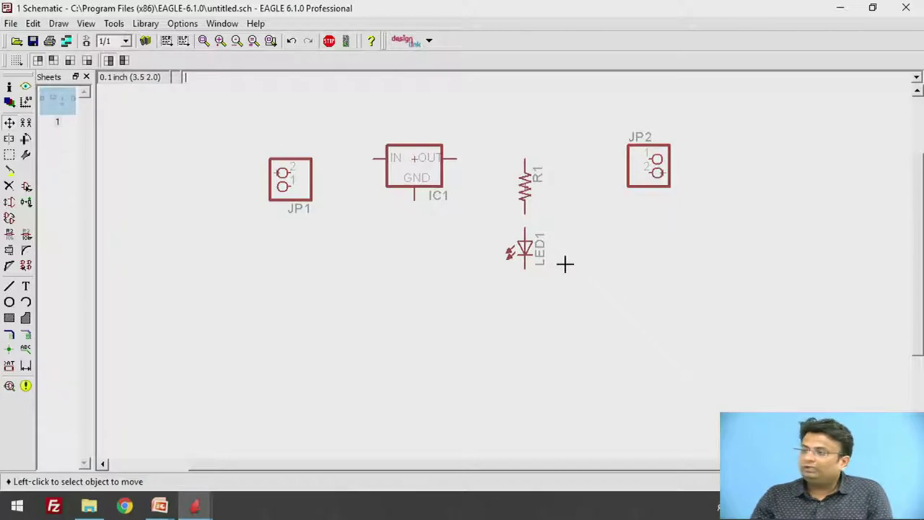
Replace JP2 with a copy of JP1 rotated 180 degrees, set to the right of R1 and level with JP1.
click(10, 188)
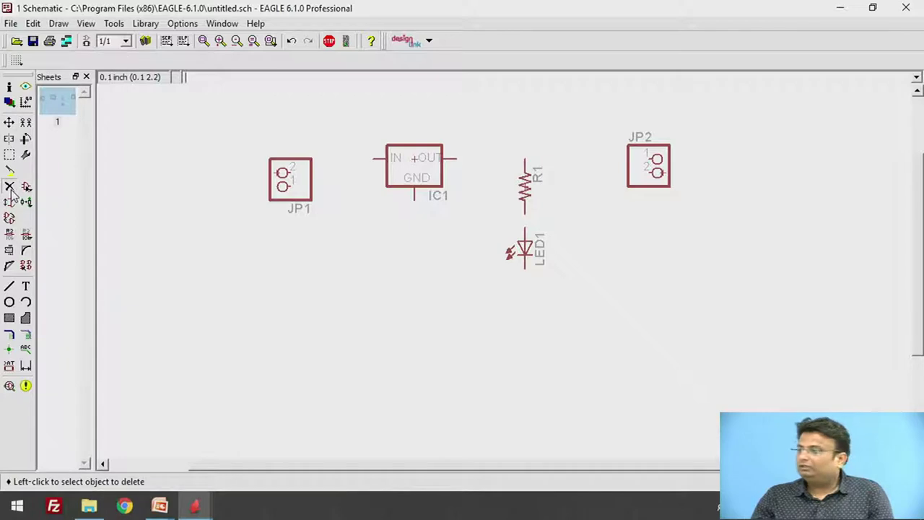
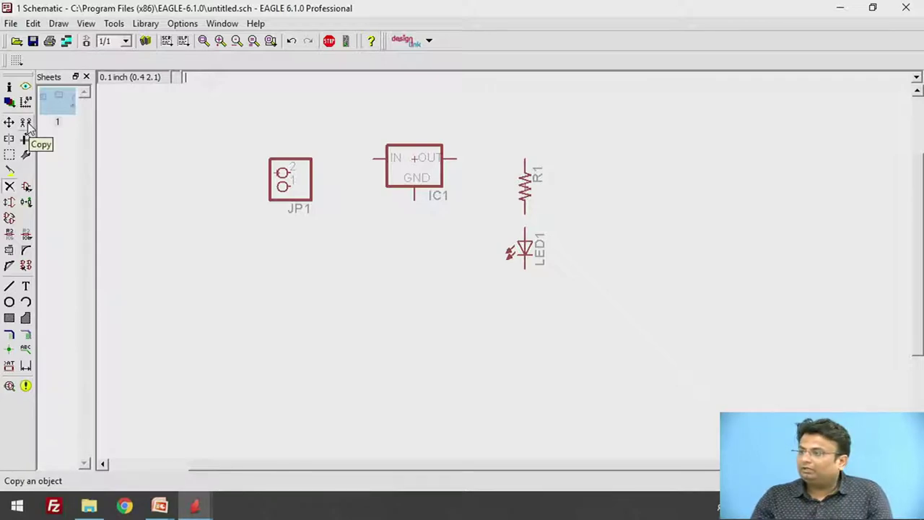
click(26, 125)
click(288, 179)
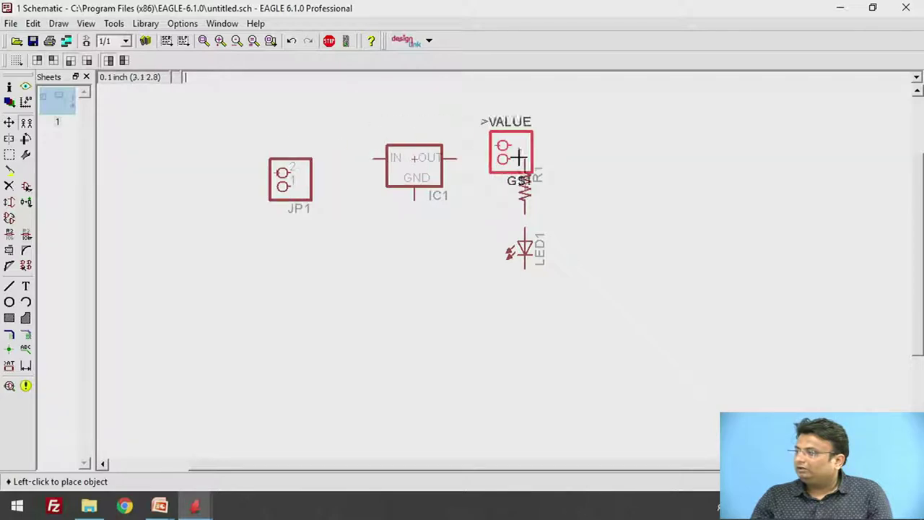
right_click(645, 185)
right_click(644, 180)
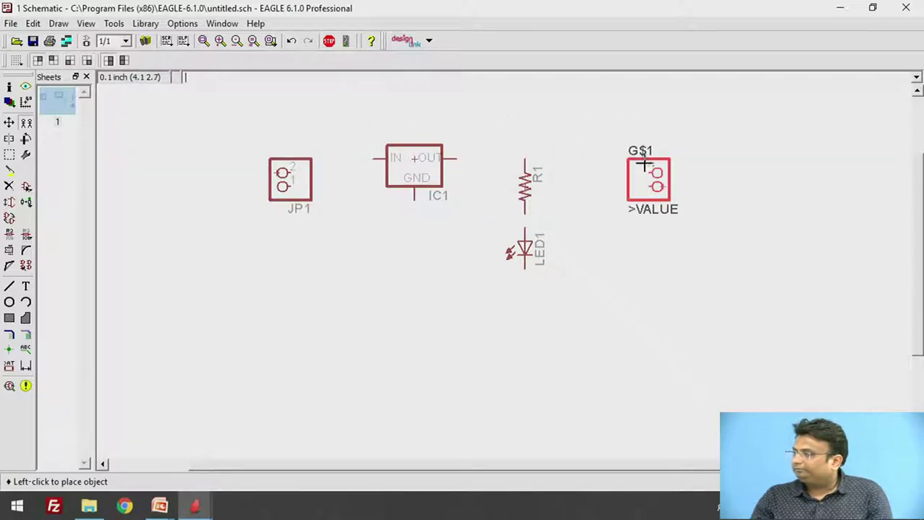
click(625, 149)
click(10, 122)
click(624, 159)
click(651, 187)
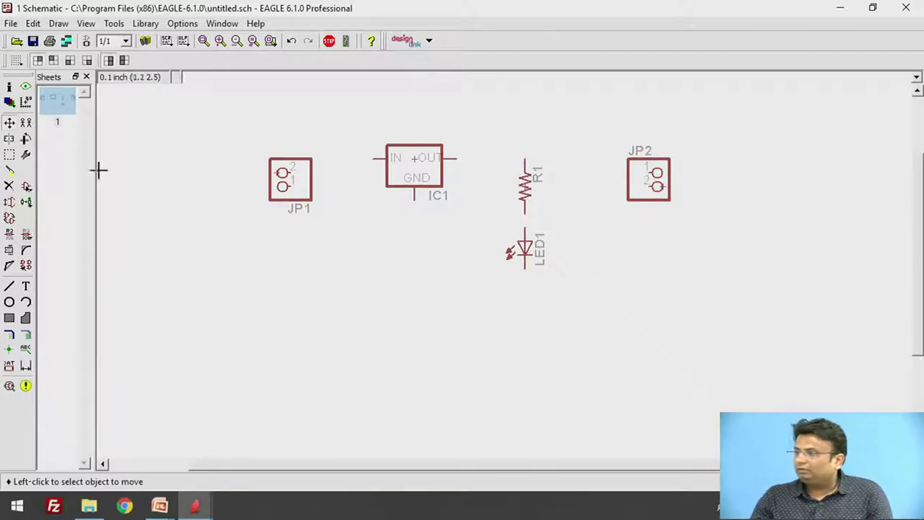
Move all parts down and to the left as one group, and raise JP1 until its pin 2 lines up with IC1's IN pin.
click(9, 156)
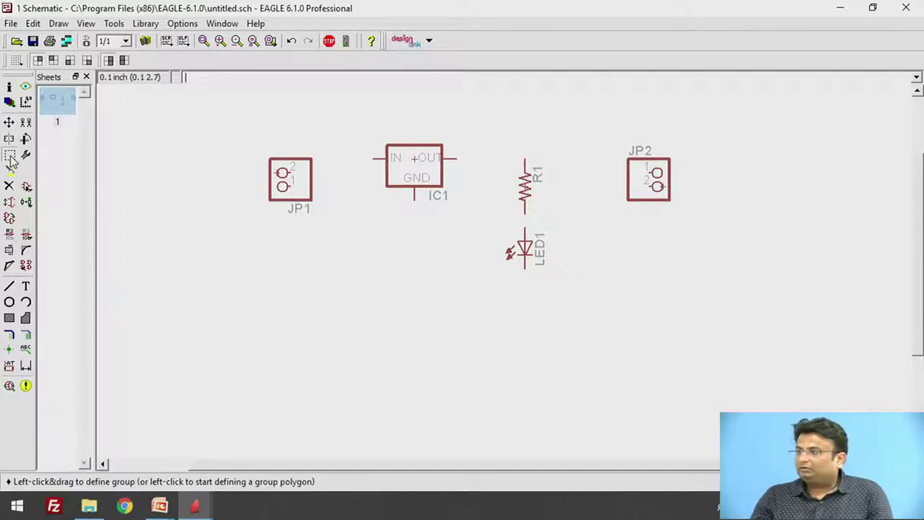
drag(217, 108, 743, 345)
key(F7)
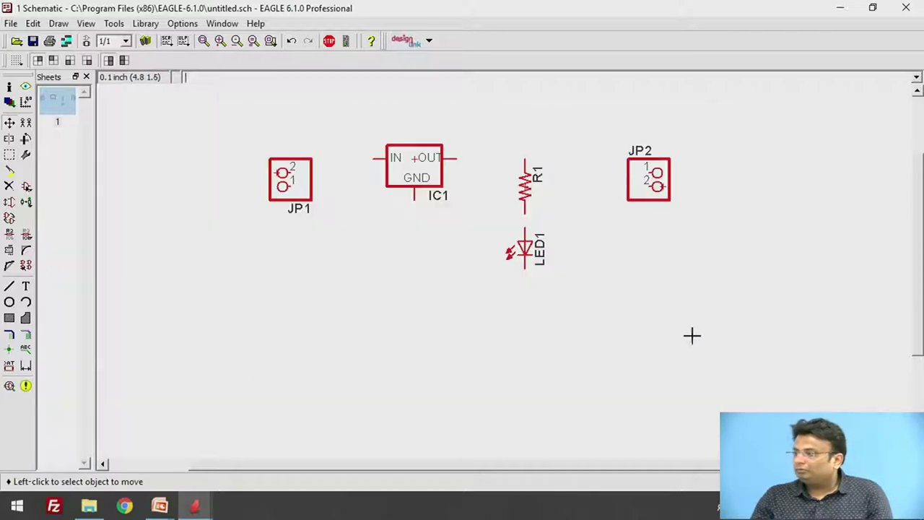
right_click(436, 185)
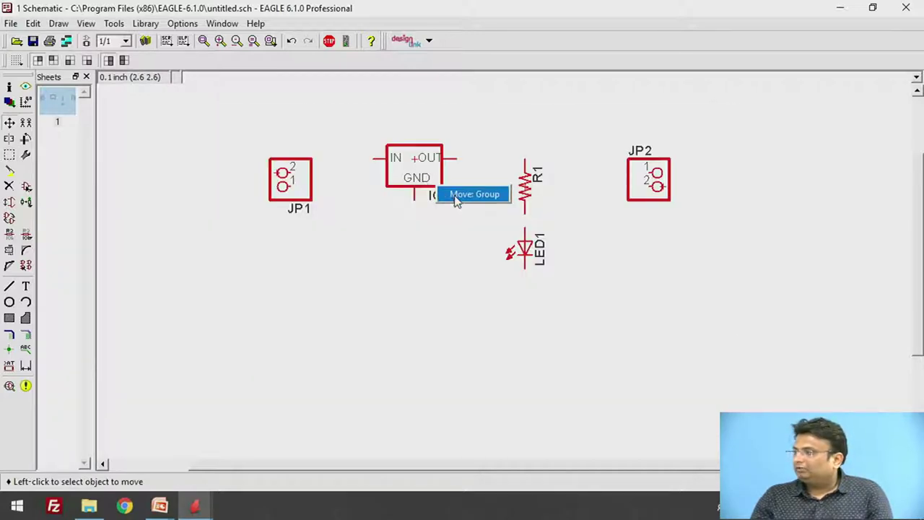
click(454, 195)
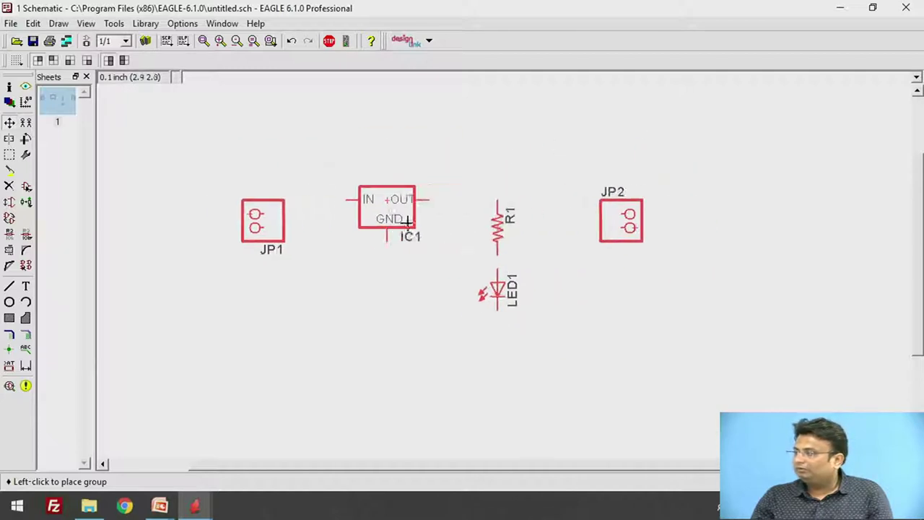
click(378, 217)
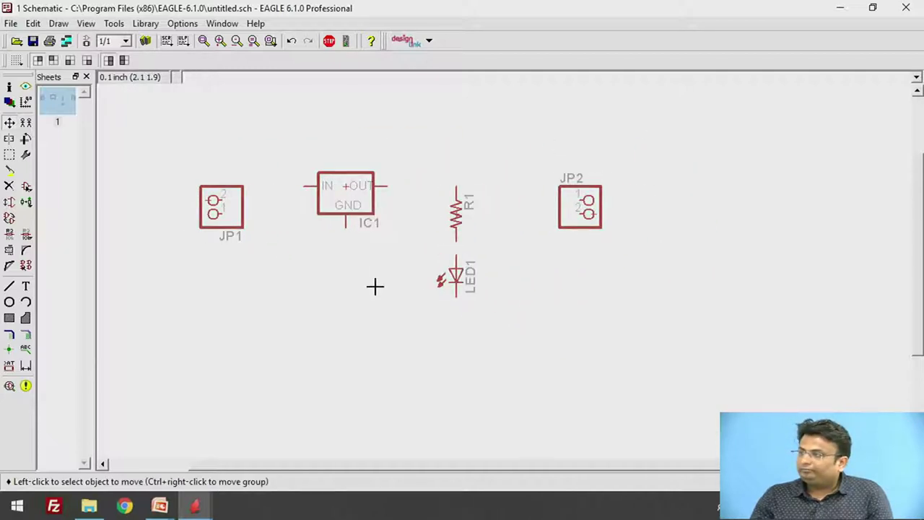
click(209, 200)
click(209, 187)
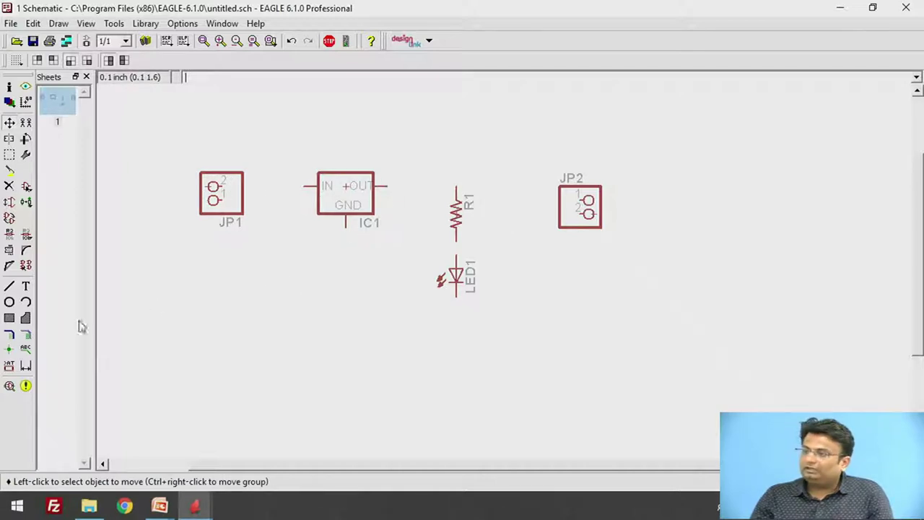
Draw a net from JP1 pin 2 out and upward, and another from pin 1 out and downward.
click(26, 337)
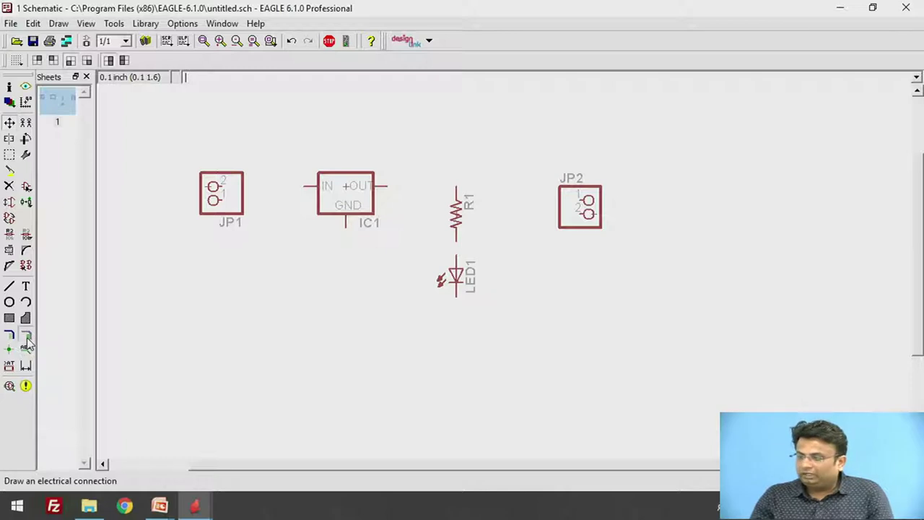
click(220, 185)
double_click(260, 147)
click(213, 200)
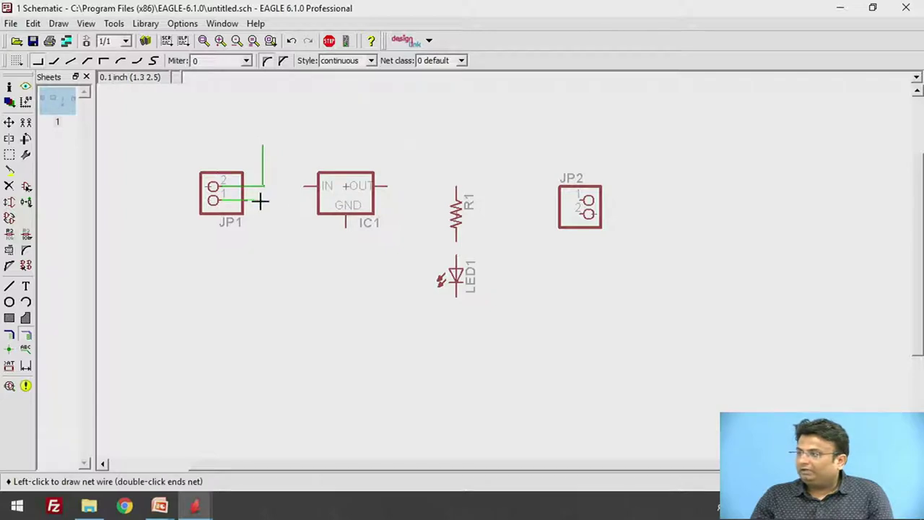
double_click(262, 253)
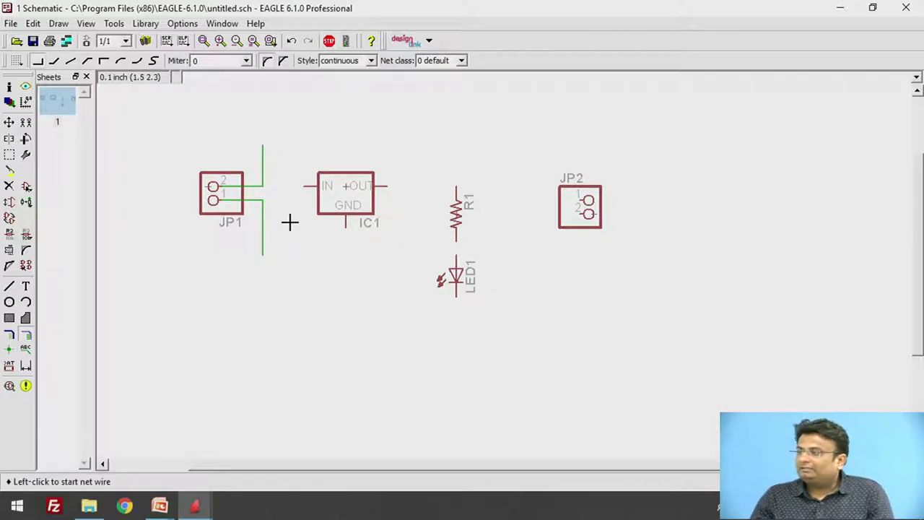
Add the SparkFun VCC supply symbol at the end of JP1's pin 2 net and rename that net to VCC.
click(26, 187)
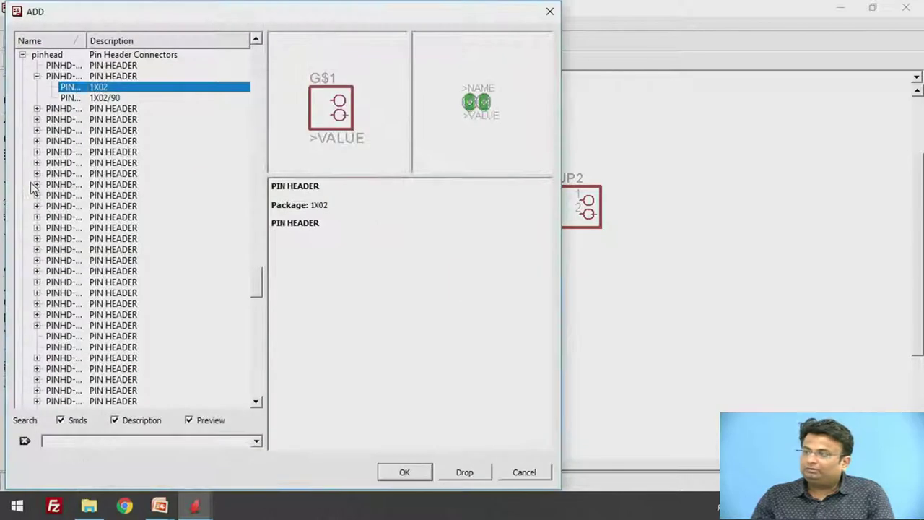
click(83, 441)
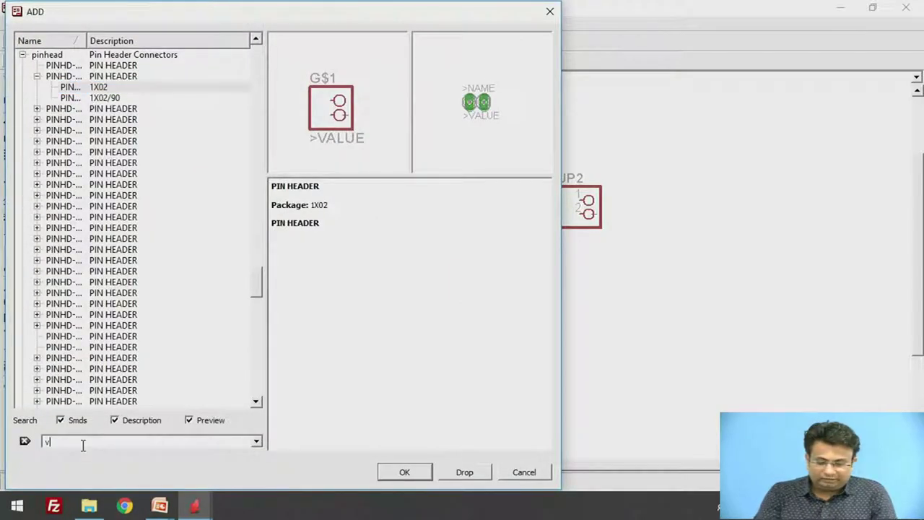
text(vcc)
key(Return)
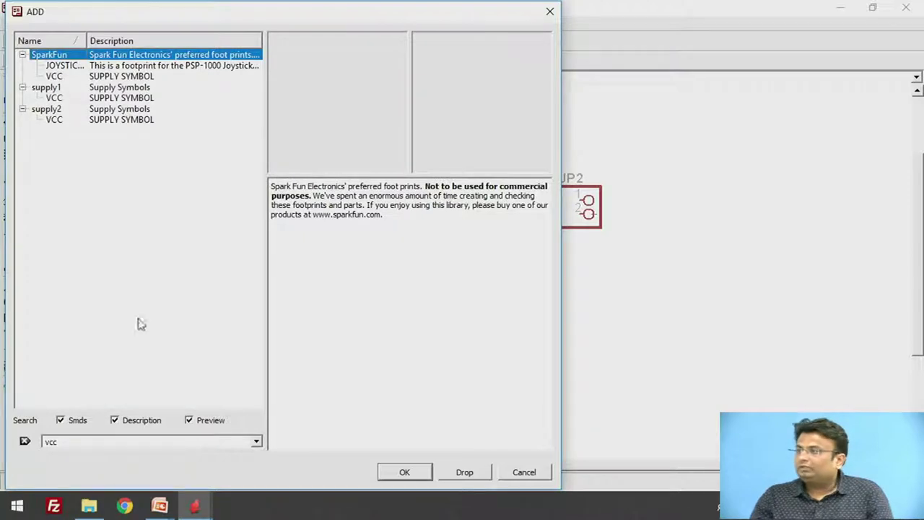
click(130, 77)
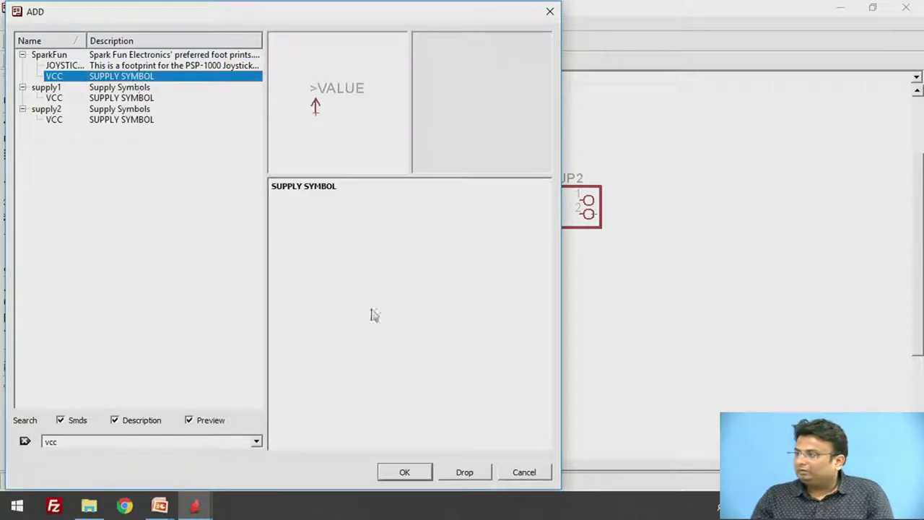
click(404, 472)
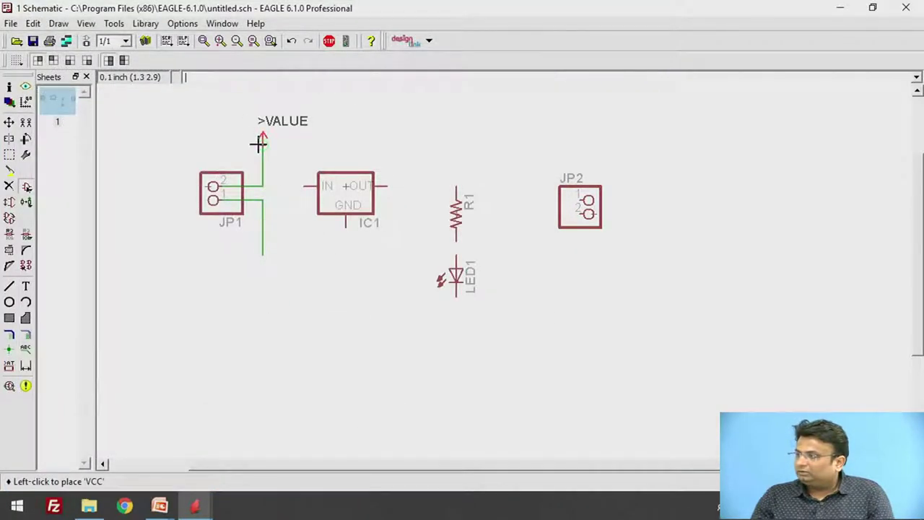
click(259, 143)
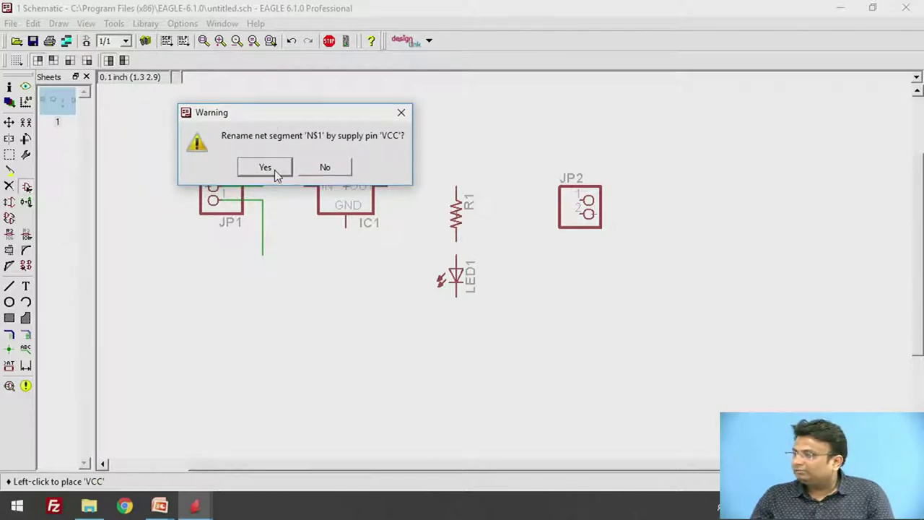
click(265, 167)
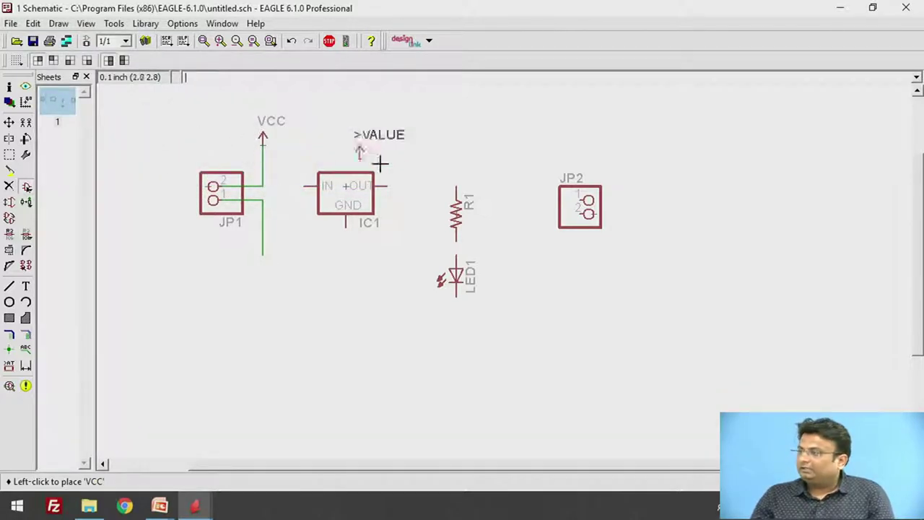
Place a second VCC symbol above IC1's IN pin and connect the two with a net.
click(304, 166)
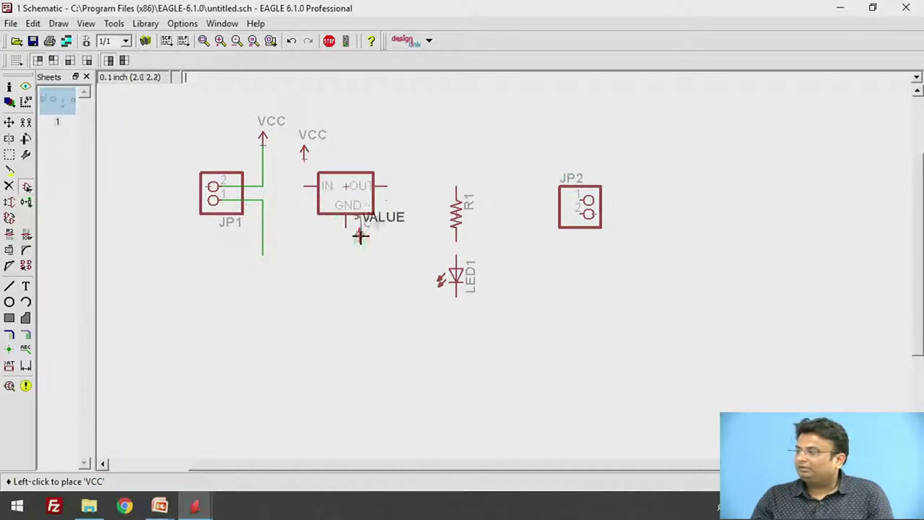
click(10, 335)
click(304, 185)
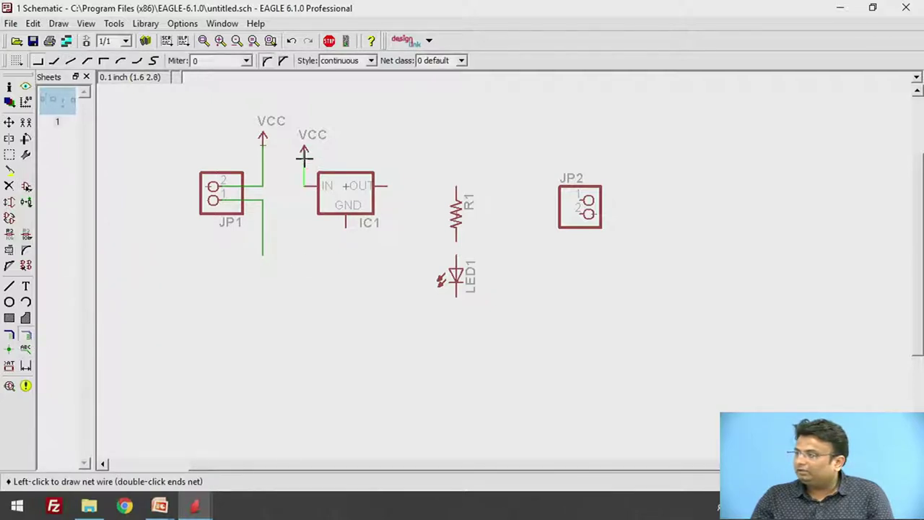
click(304, 154)
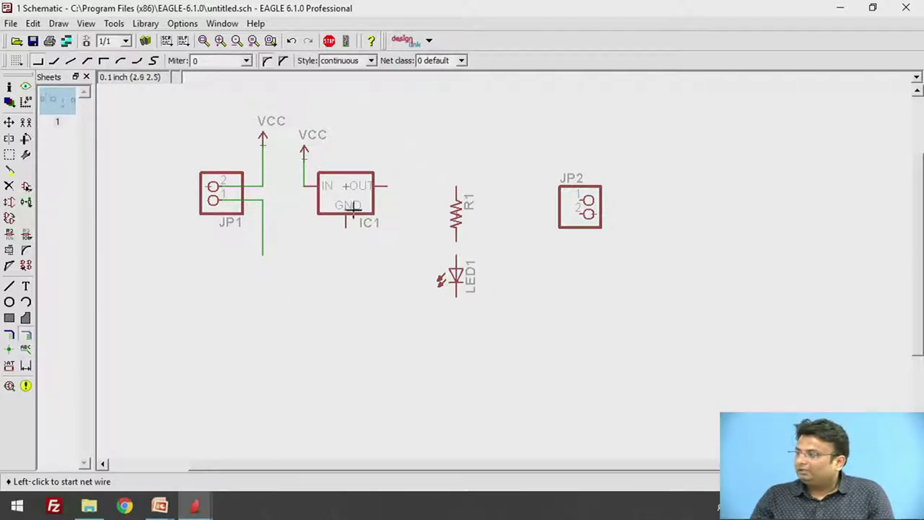
Add the SparkFun GND supply symbol at the end of JP1's pin 1 net and rename that net to GND.
click(27, 186)
click(102, 443)
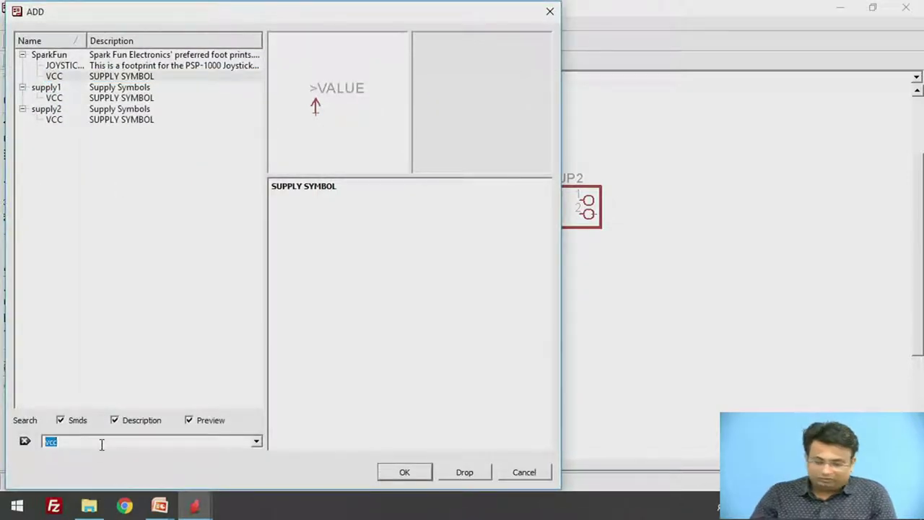
text(gnd)
key(Return)
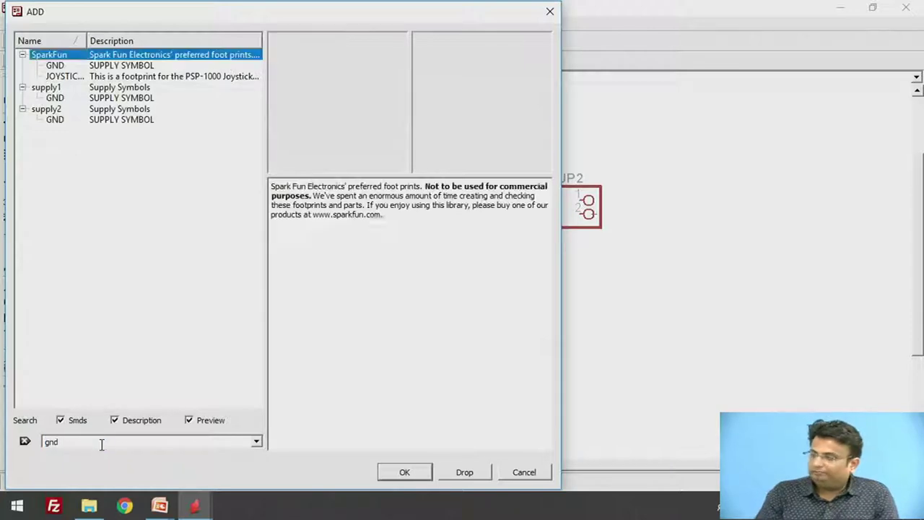
click(182, 65)
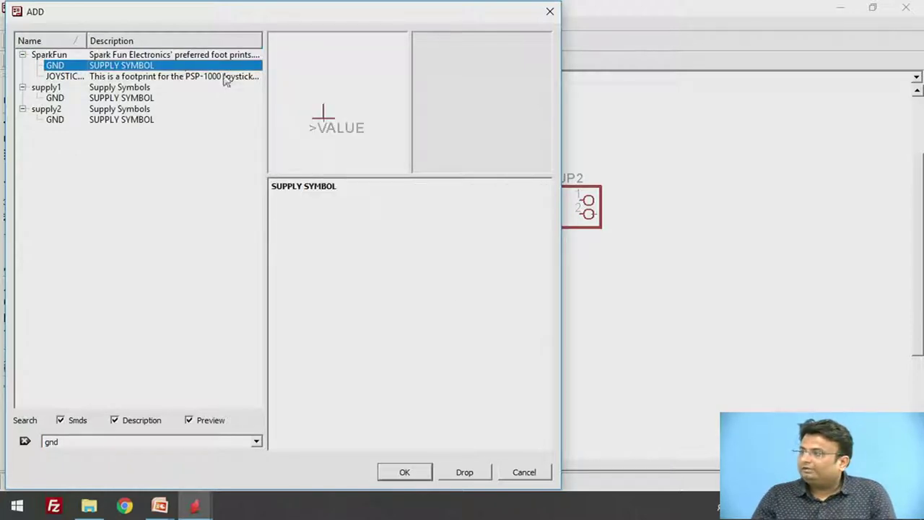
click(424, 473)
click(262, 269)
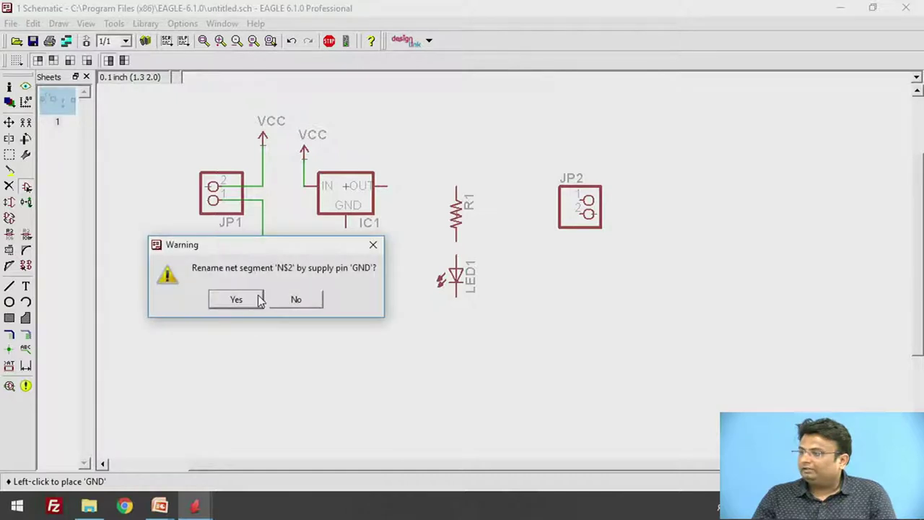
click(261, 301)
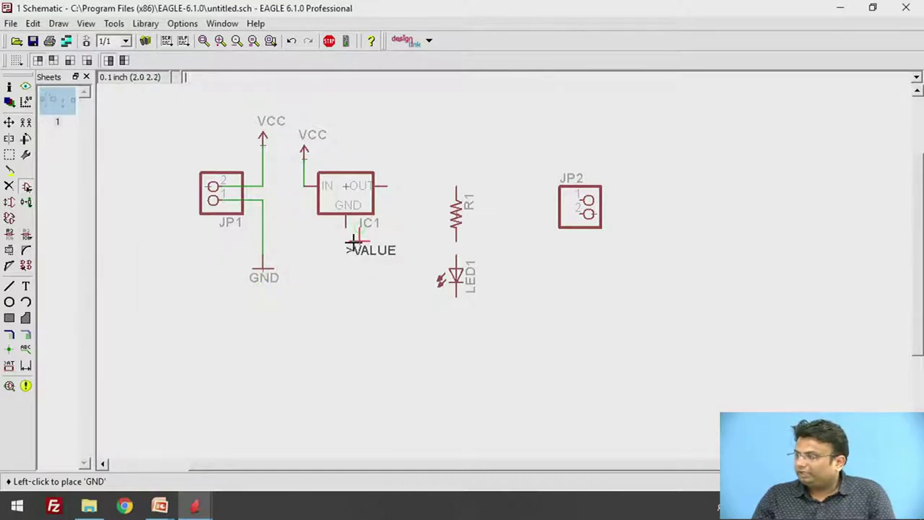
Place further GND symbols on IC1's GND pin, below LED1, and below and to the left of JP2.
click(345, 243)
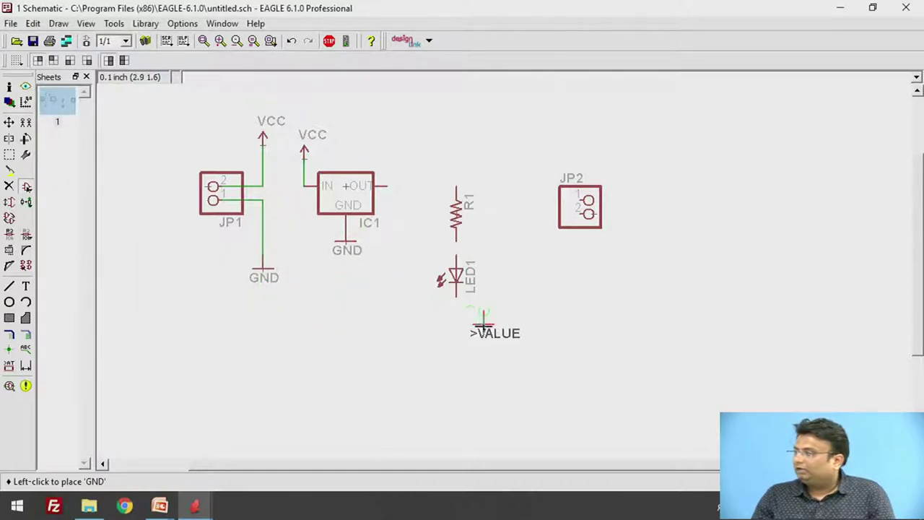
click(453, 325)
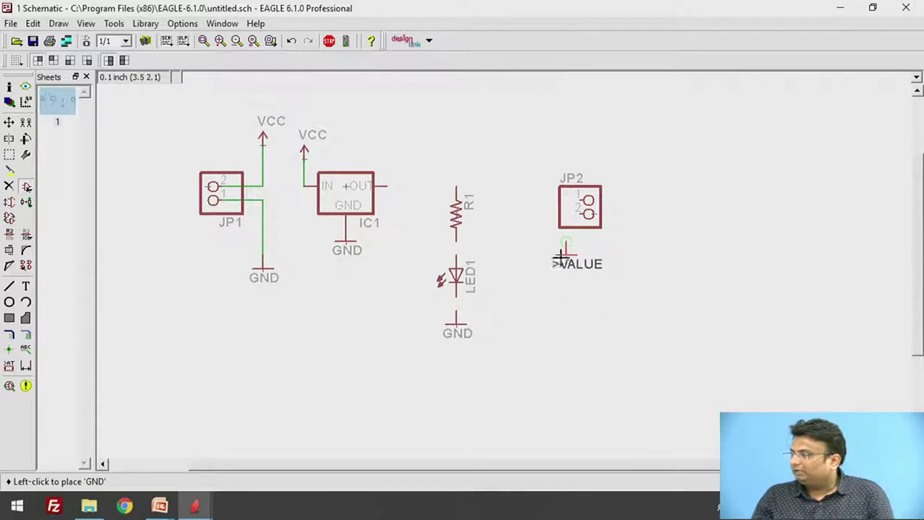
key(Escape)
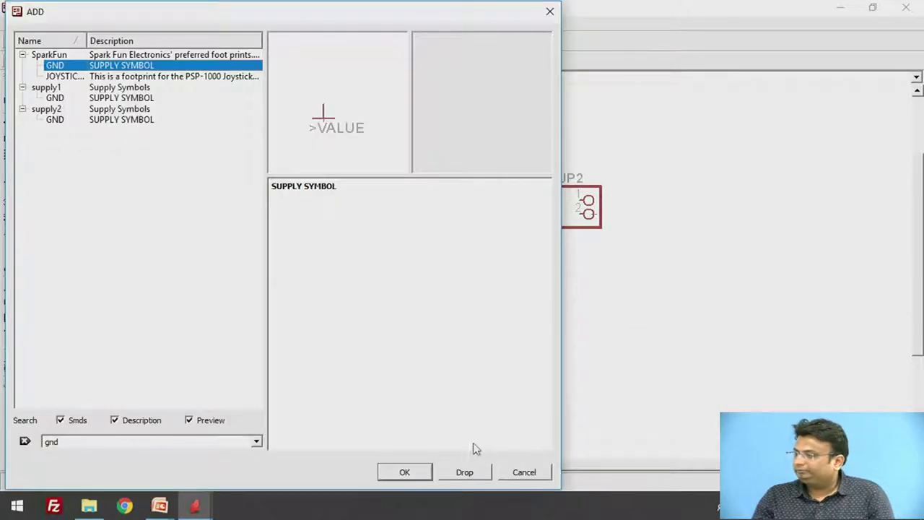
click(405, 471)
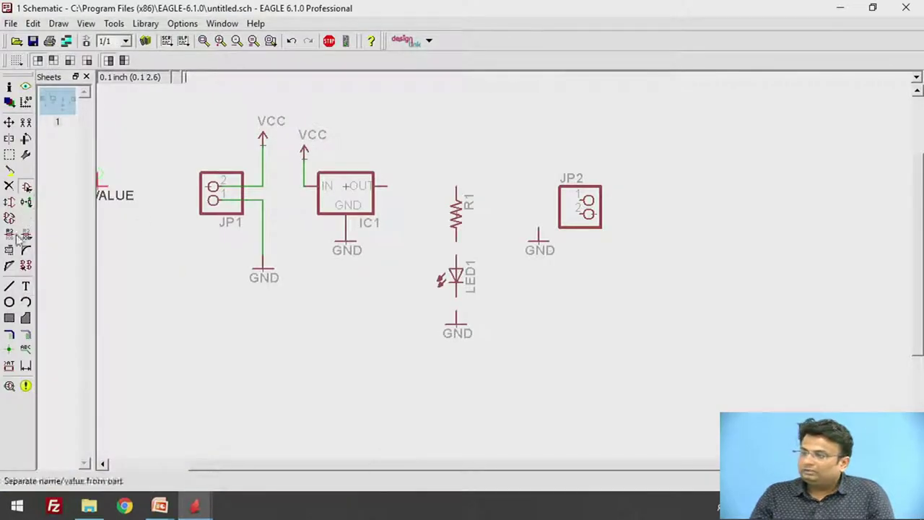
Connect JP2 pin 2 to its nearby GND symbol with a net, and draw a net from pin 1 out and upward.
click(25, 333)
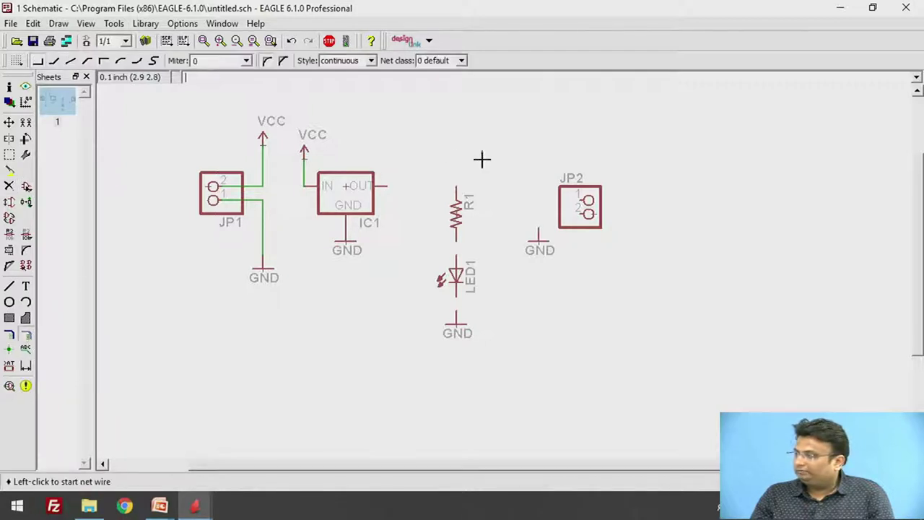
click(538, 229)
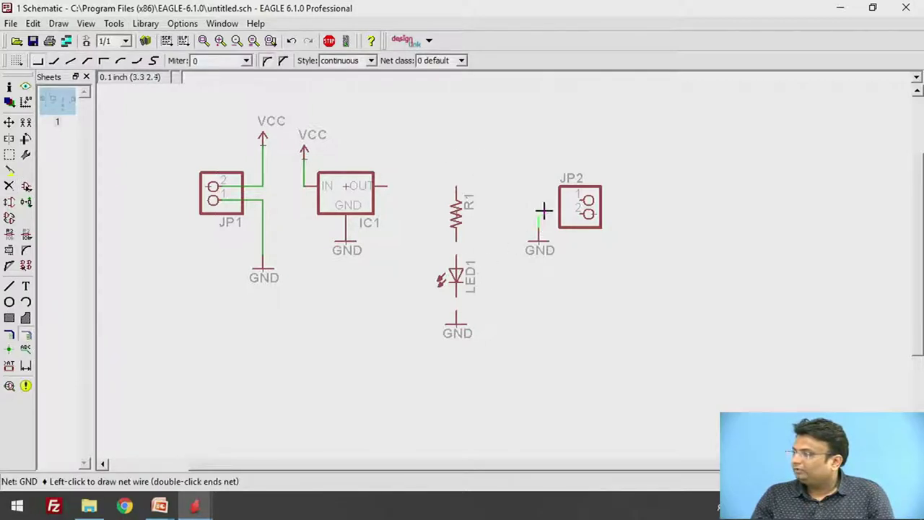
click(587, 214)
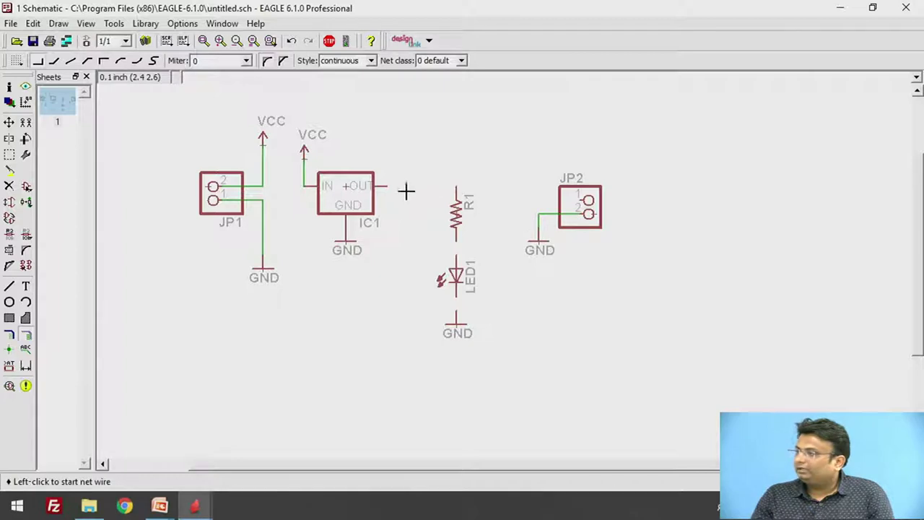
click(588, 201)
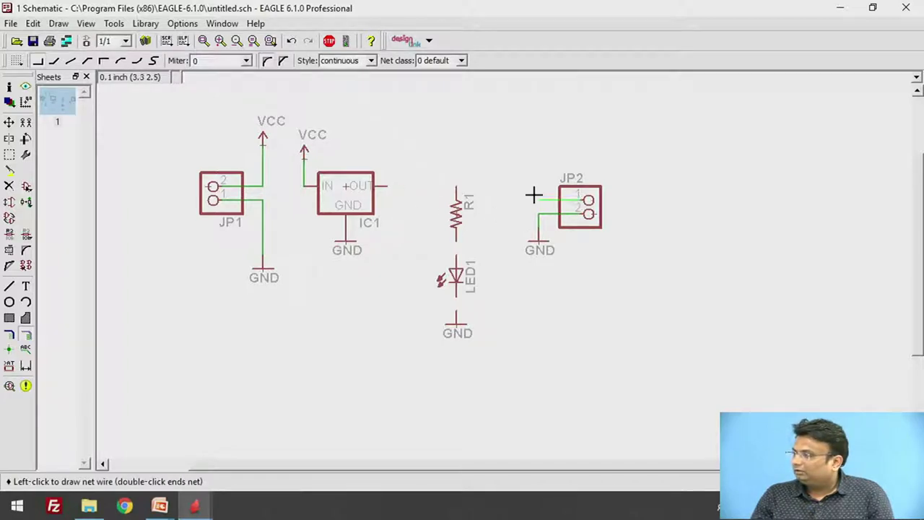
click(535, 159)
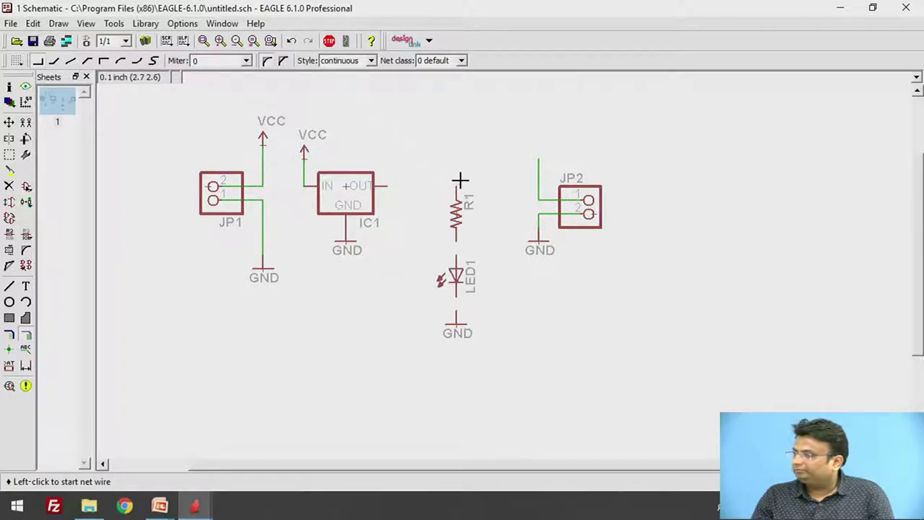
Wire IC1's OUT pin through R1 and LED1 in series down to the GND symbol below the LED.
click(384, 187)
click(455, 257)
click(456, 238)
click(456, 313)
click(455, 288)
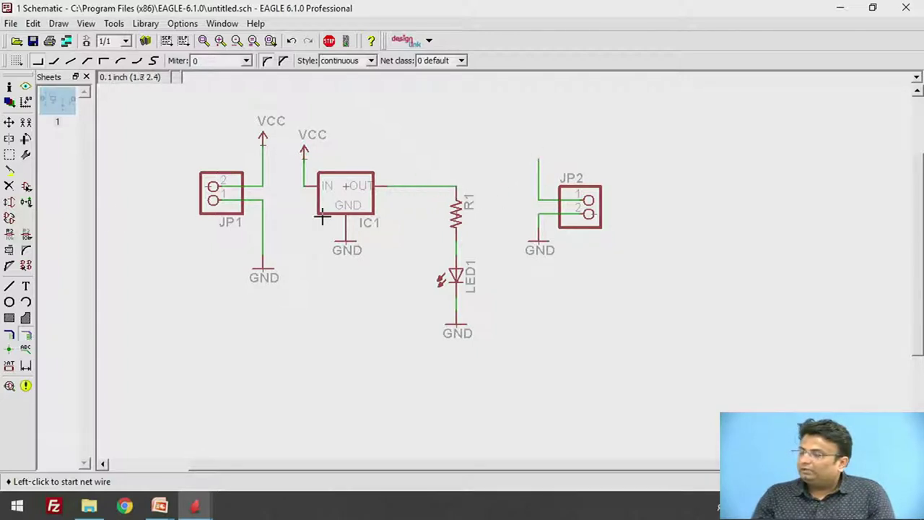
Name both the net from IC1's output to R1 and JP2's pin 1 net OUT, accepting their connection.
click(8, 236)
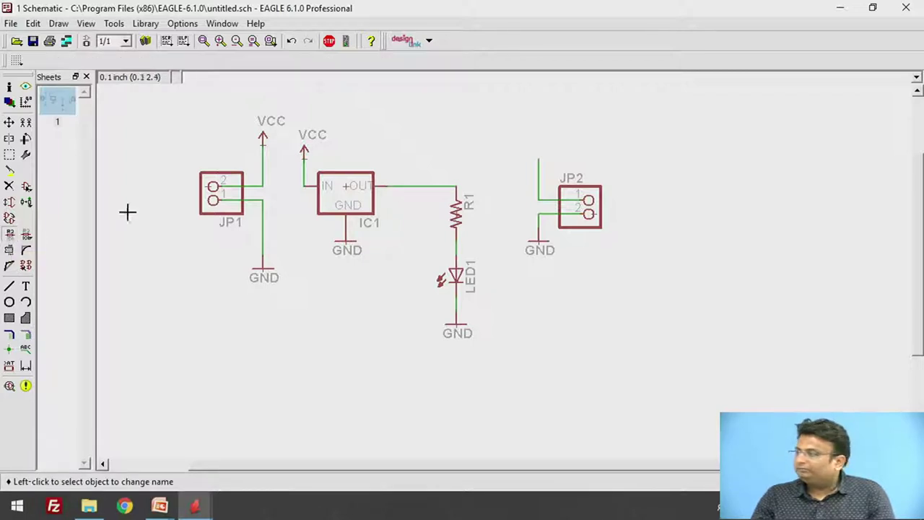
click(442, 187)
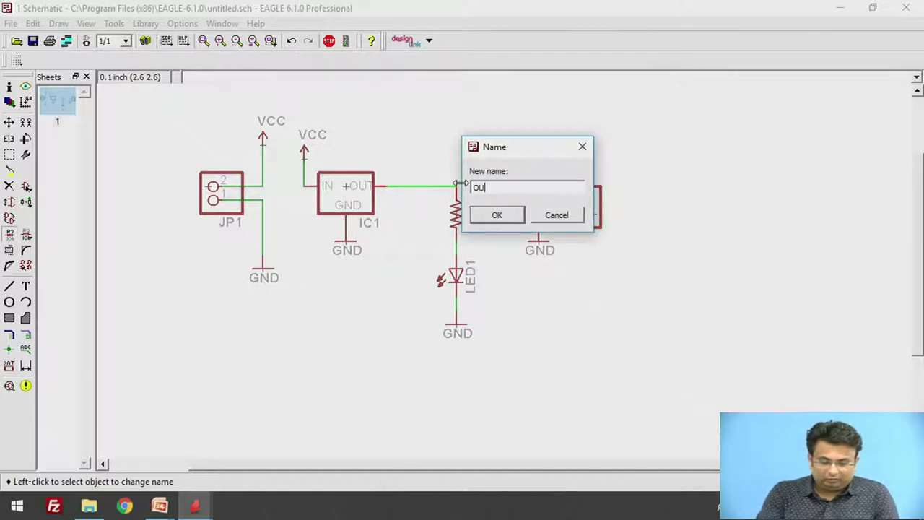
click(496, 216)
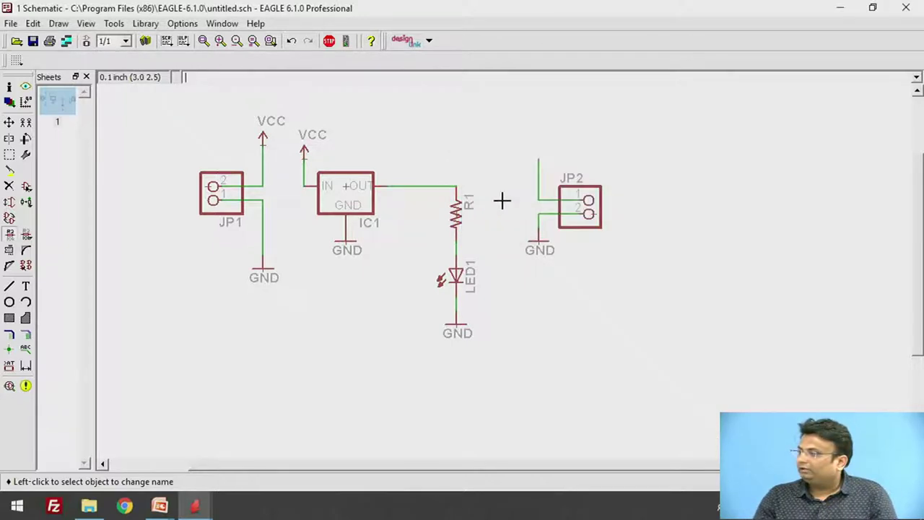
click(536, 169)
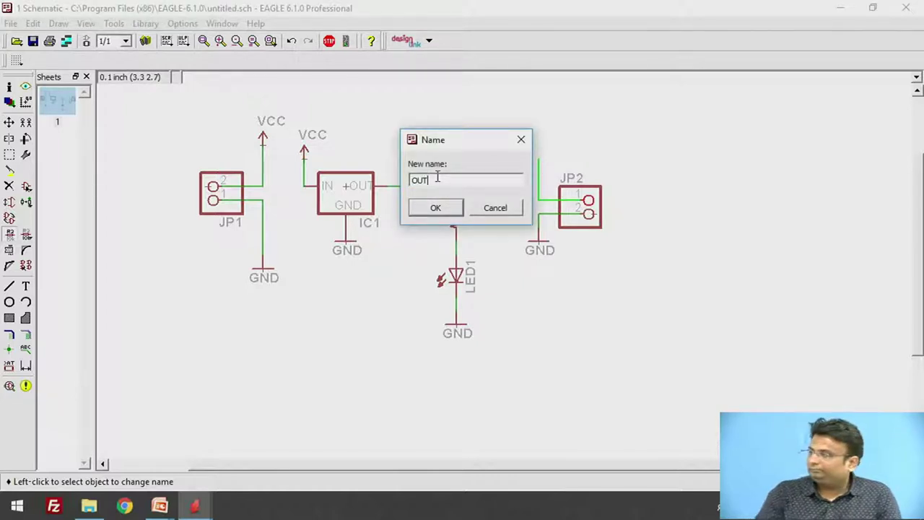
key(Return)
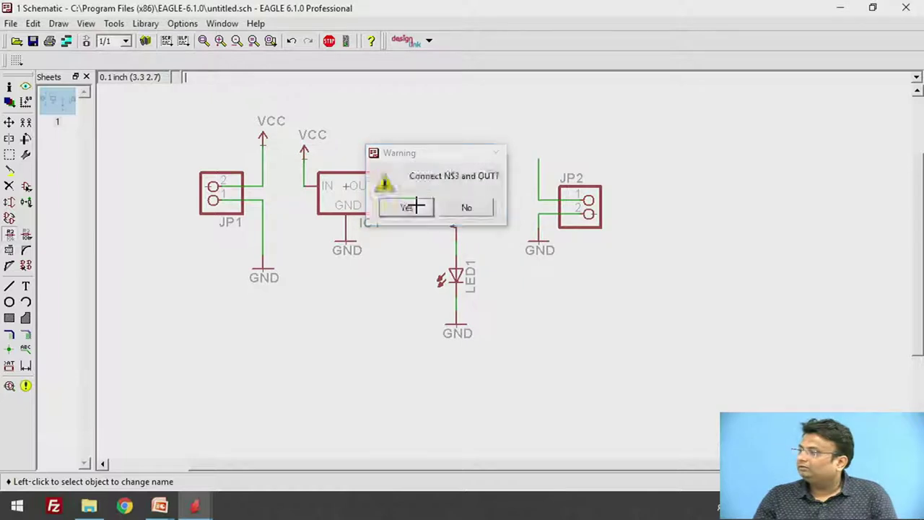
click(412, 206)
click(415, 195)
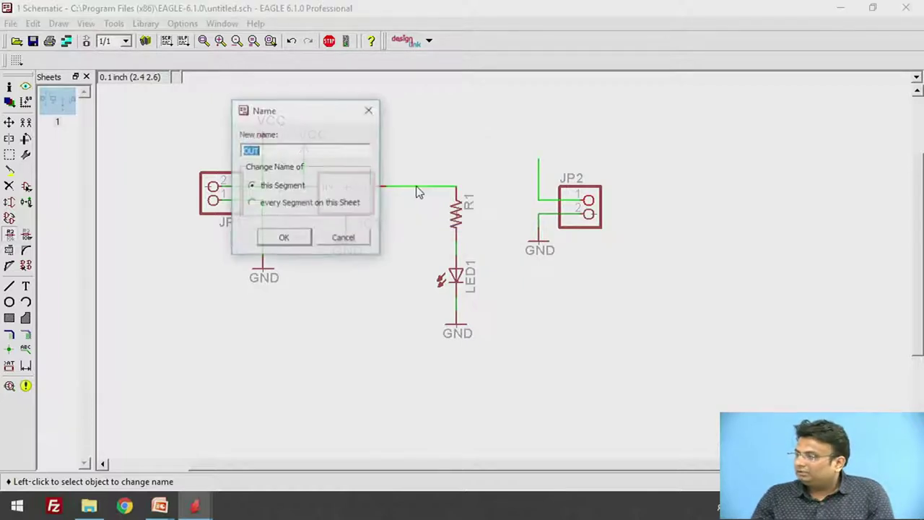
click(352, 238)
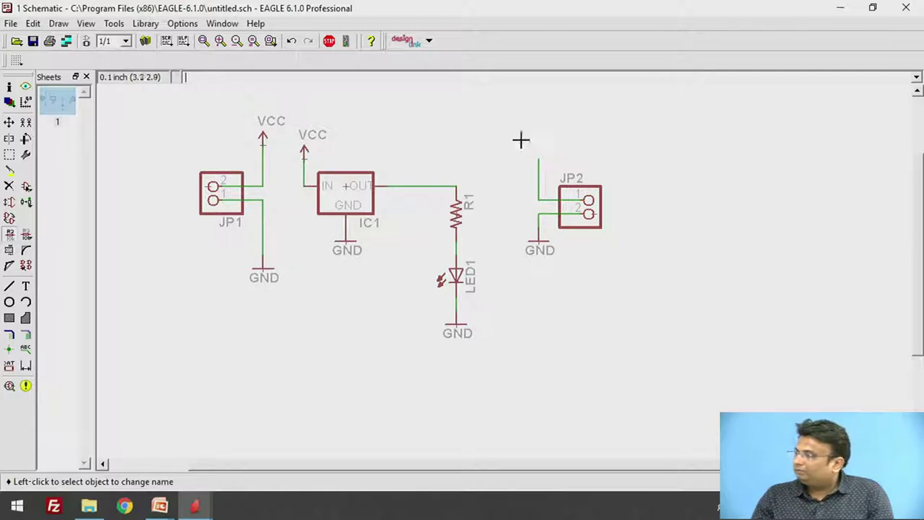
Add net name labels at the upper end of JP2's pin 1 net and on IC1's output net near R1.
click(27, 351)
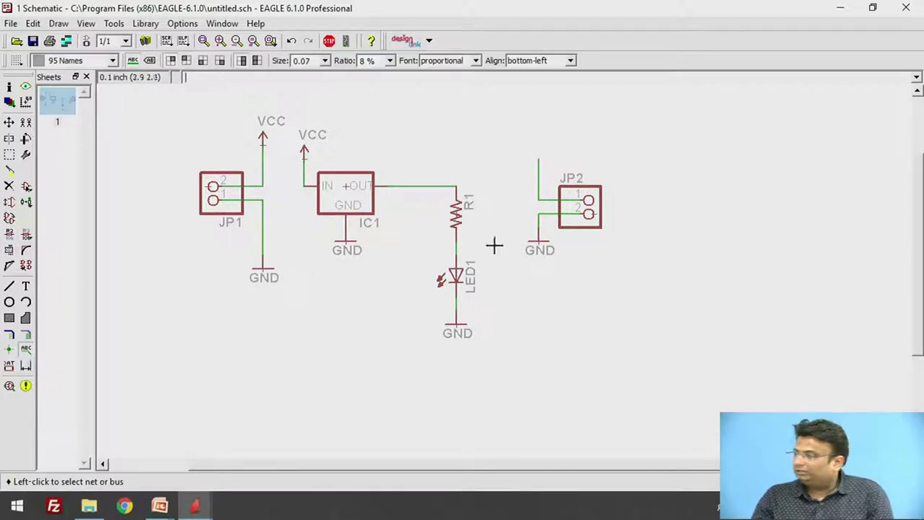
click(538, 157)
click(539, 158)
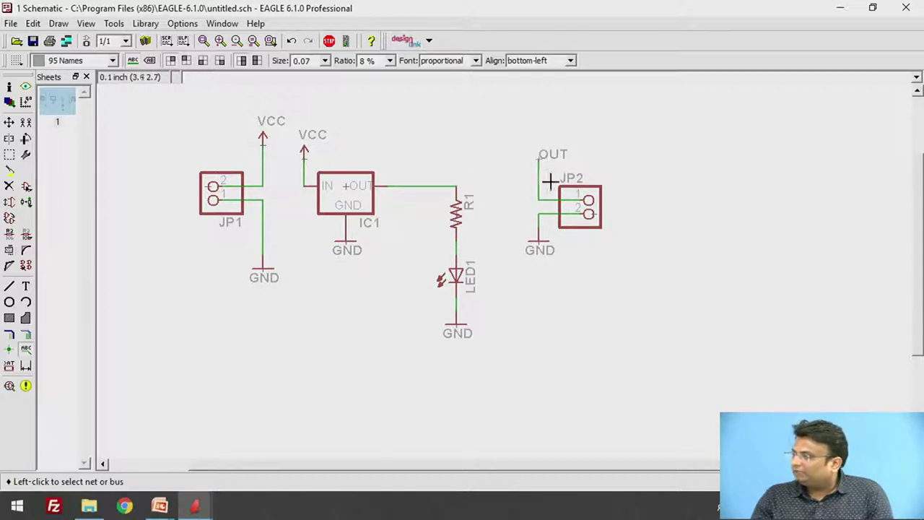
click(444, 186)
click(444, 186)
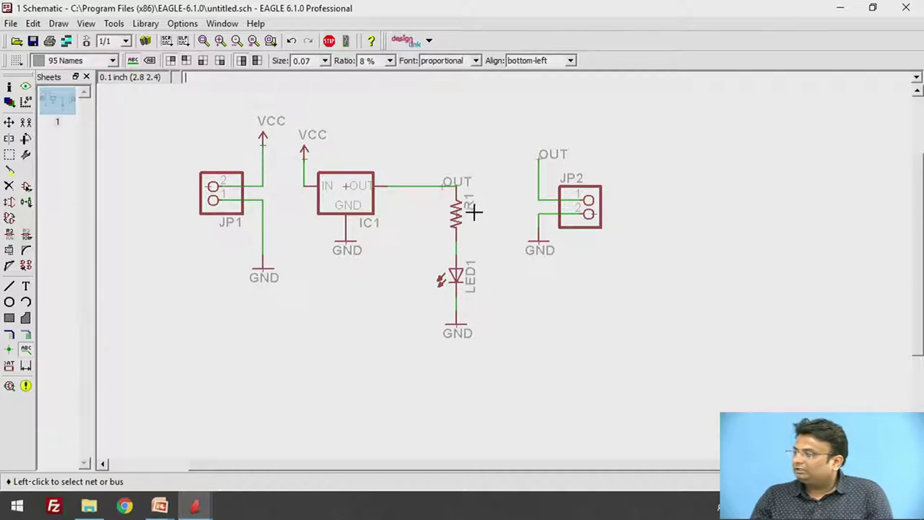
Set the value of resistor R1 to 330Ohm in its properties.
click(10, 87)
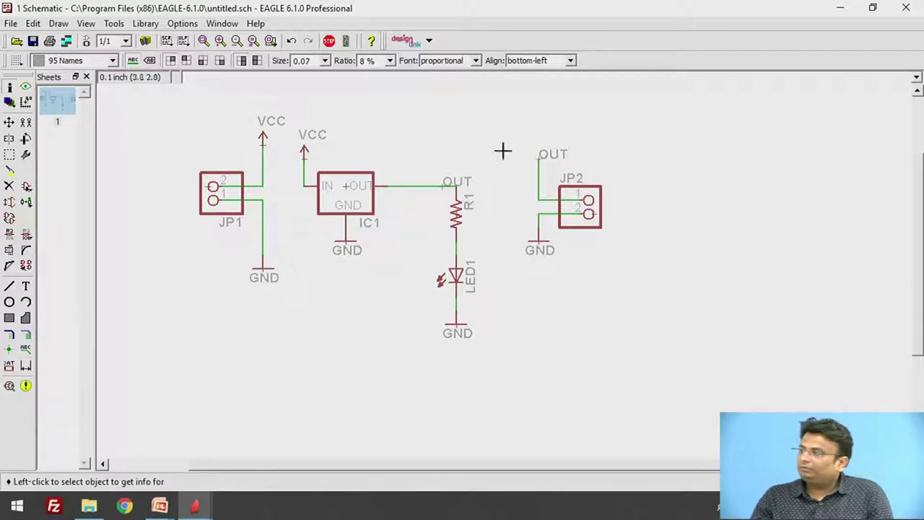
click(456, 213)
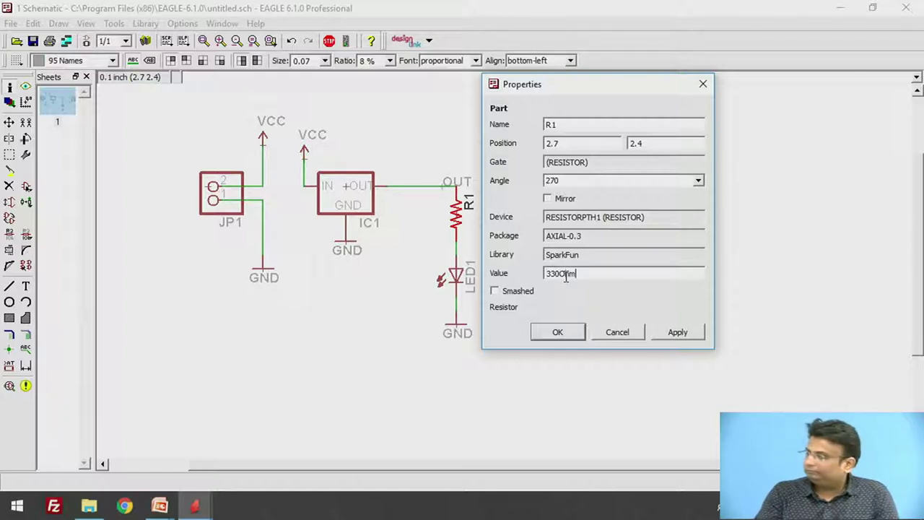
click(662, 333)
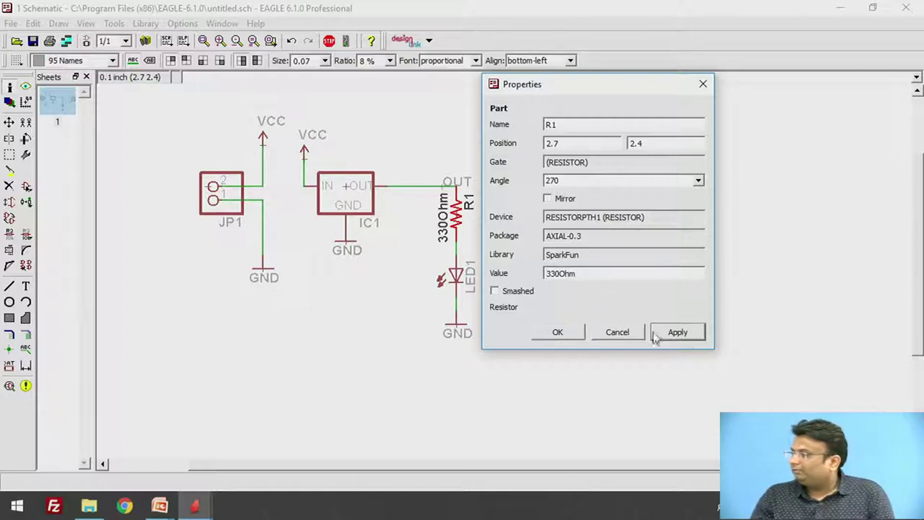
click(572, 333)
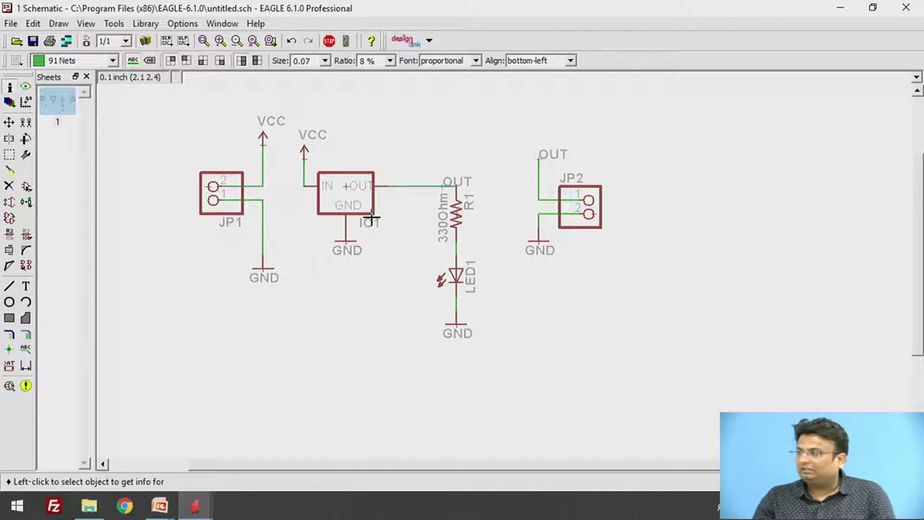
Rename voltage regulator IC1 as 7805 in its properties.
click(10, 86)
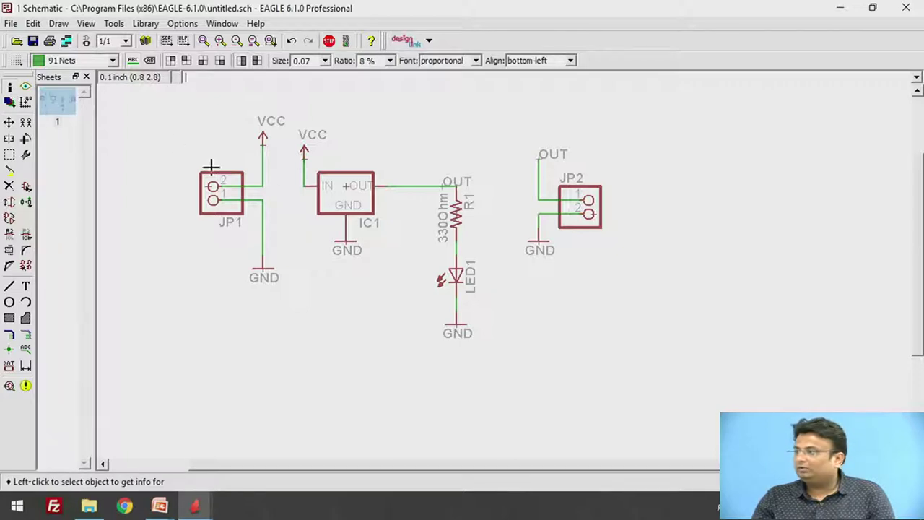
click(336, 195)
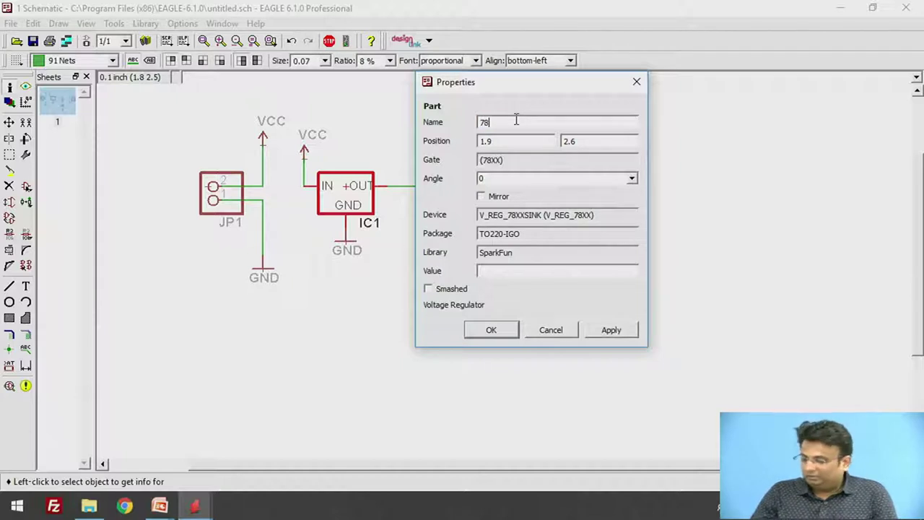
click(612, 329)
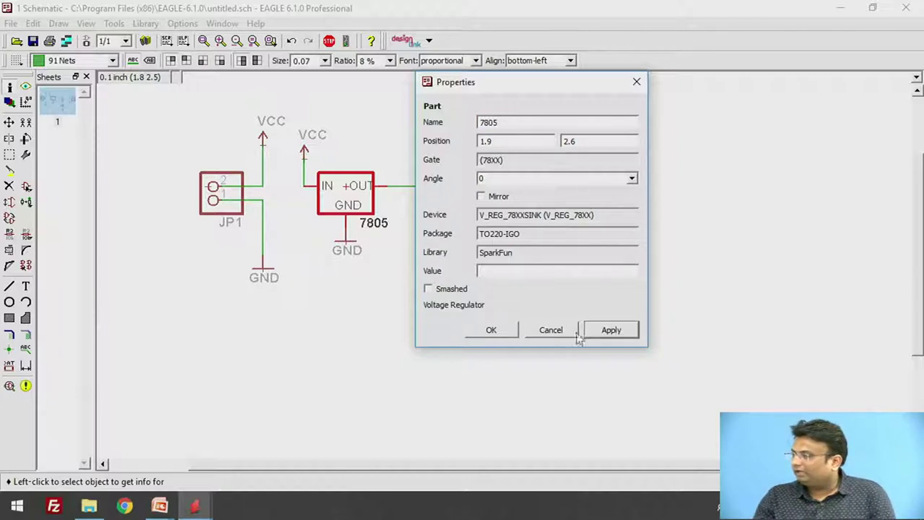
click(491, 330)
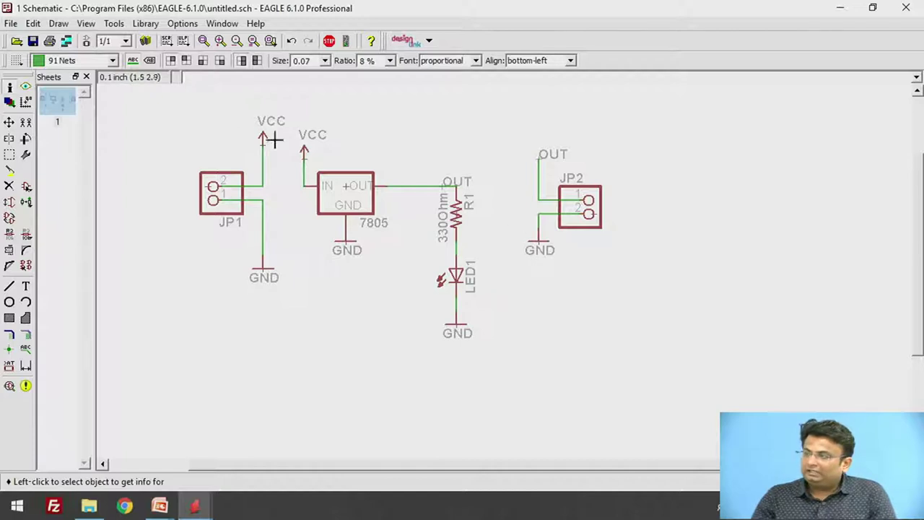
Switch to the board layout and agree to create untitled.brd from the schematic.
click(88, 42)
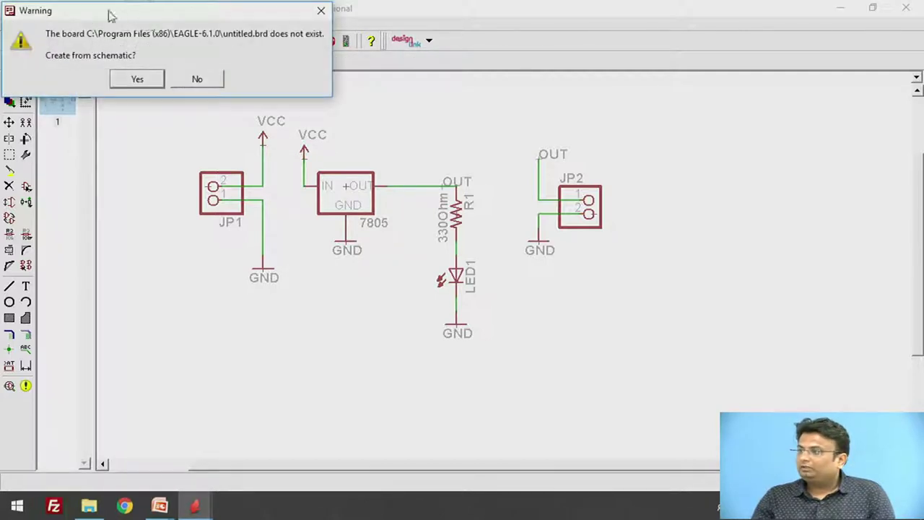
drag(110, 16, 300, 82)
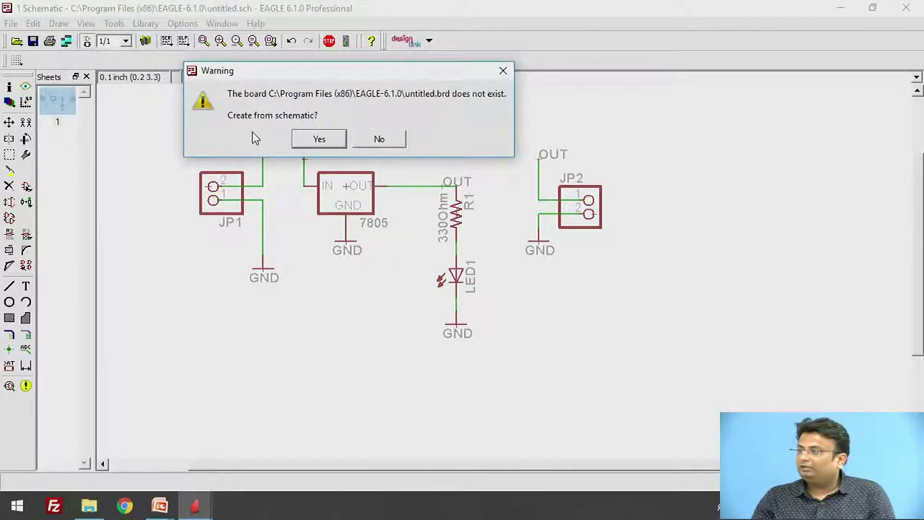
click(330, 142)
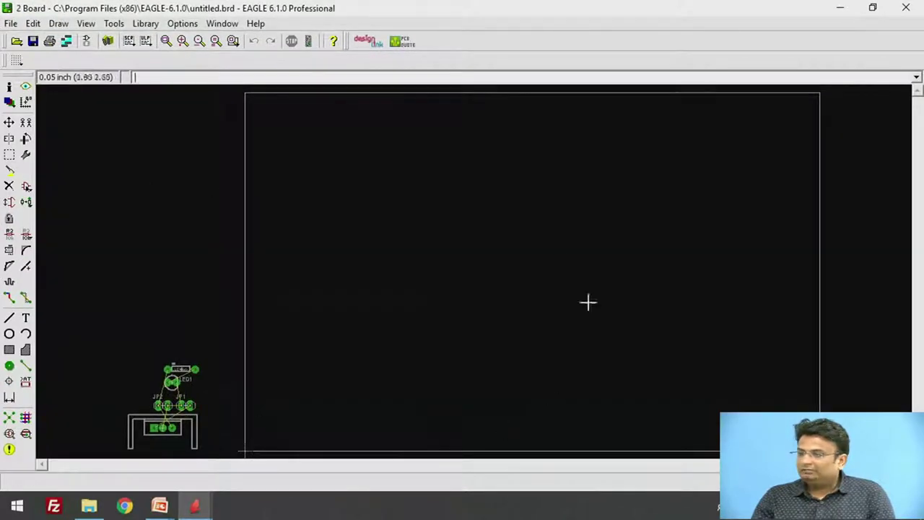
Shrink the board outline to a small rectangle at the origin by moving its top and right edges inward with Move.
scroll(387, 311, down, 1)
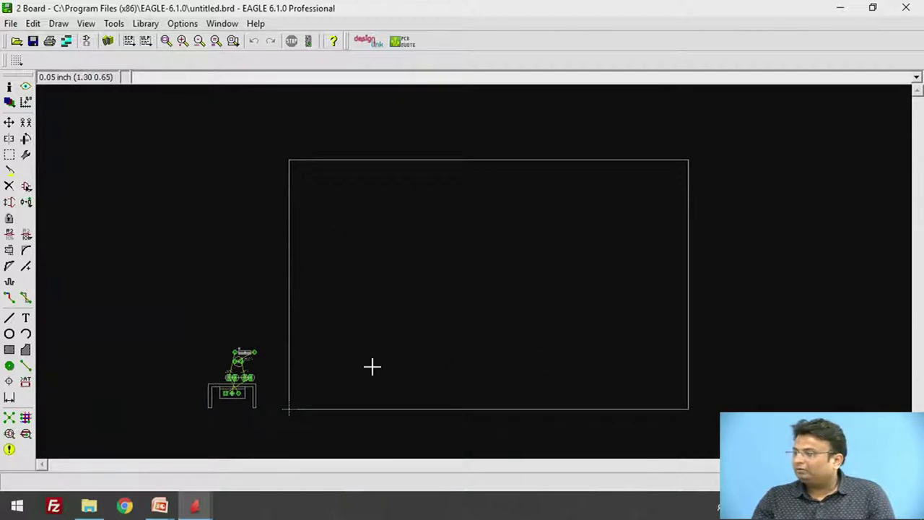
scroll(265, 428, up, 1)
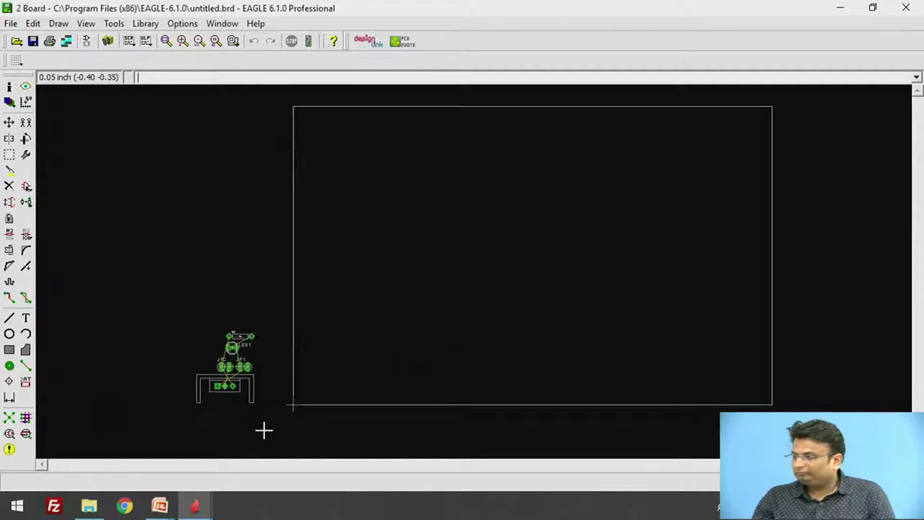
click(10, 125)
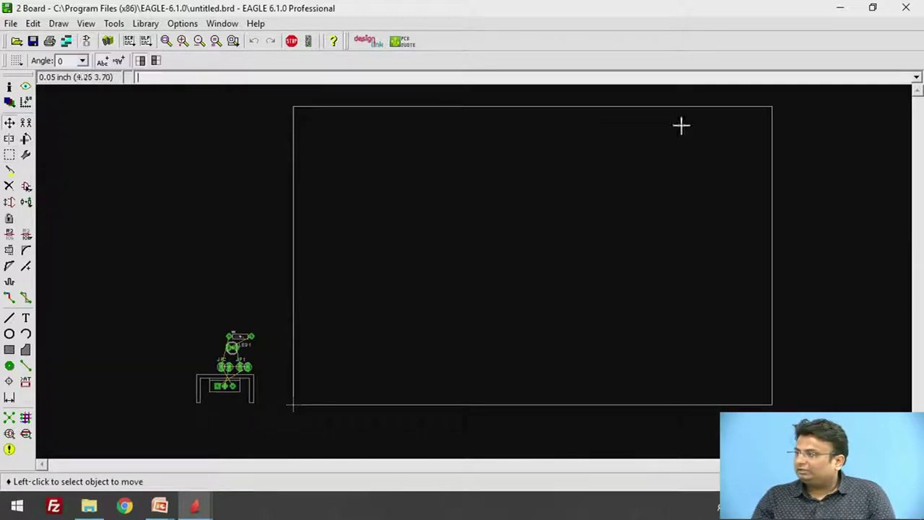
click(325, 317)
click(773, 126)
click(402, 339)
click(771, 405)
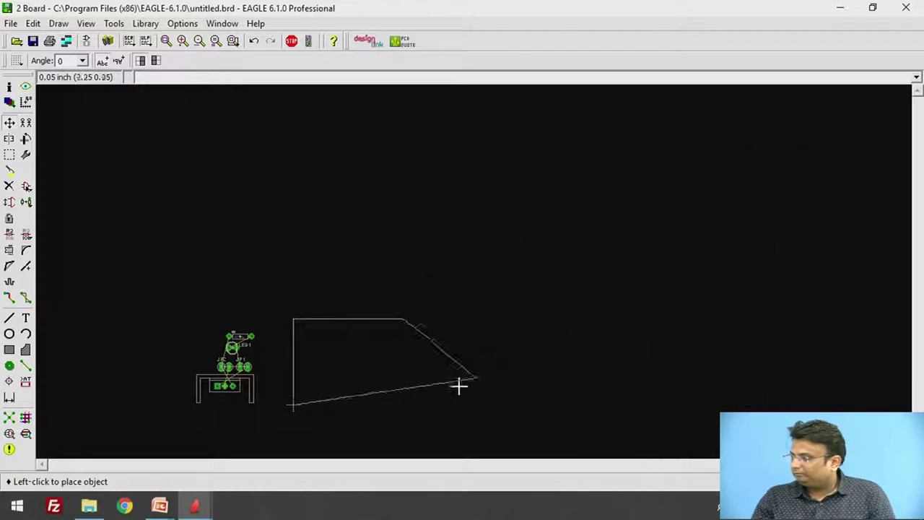
click(387, 411)
click(390, 411)
click(392, 409)
Move the 7805 regulator package into the board outline, centred in its upper half.
scroll(402, 406, up, 3)
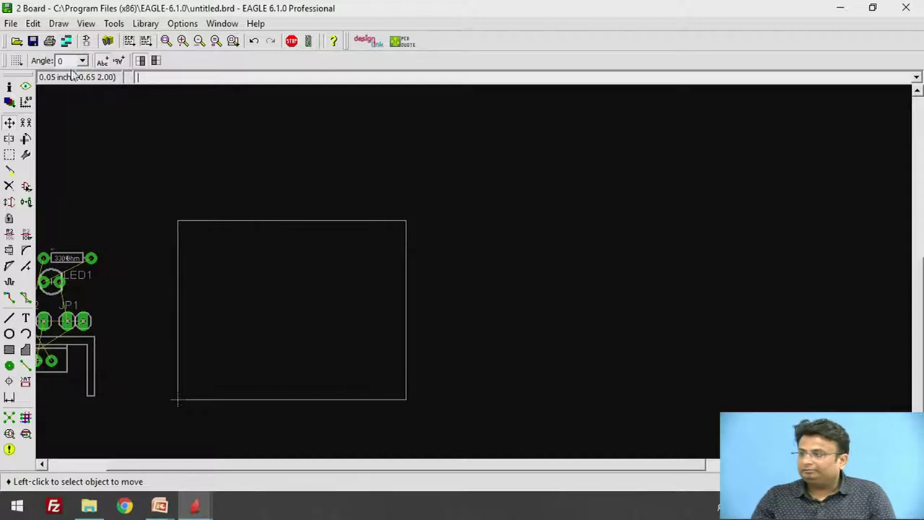
scroll(268, 303, down, 2)
scroll(78, 337, up, 1)
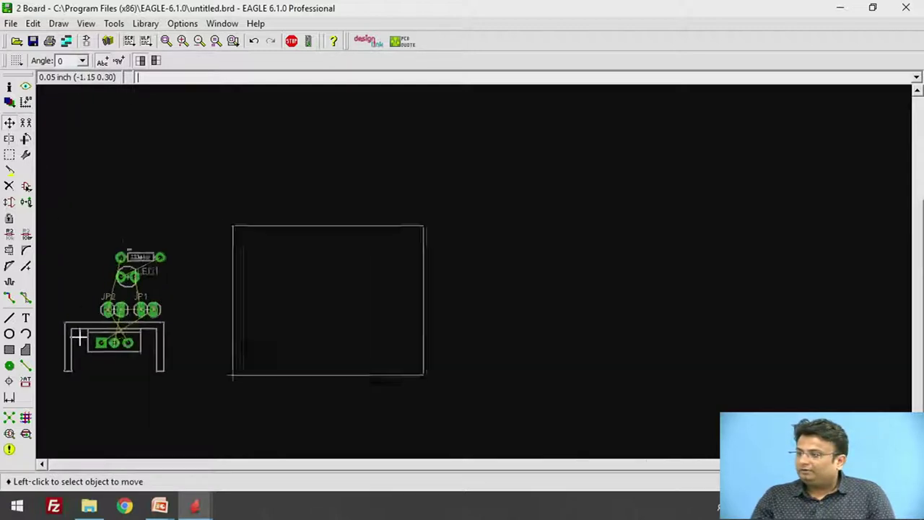
scroll(79, 337, up, 1)
click(119, 340)
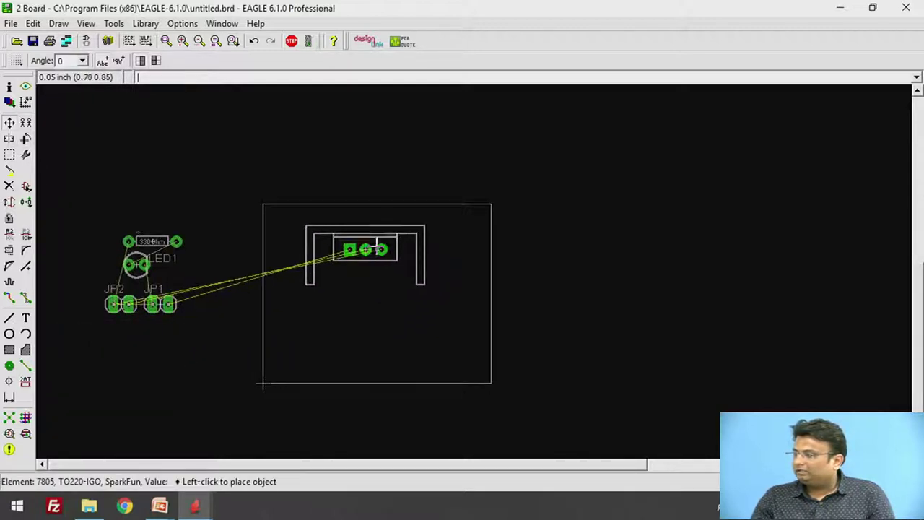
click(376, 244)
scroll(386, 277, up, 3)
scroll(226, 188, down, 2)
scroll(351, 219, down, 1)
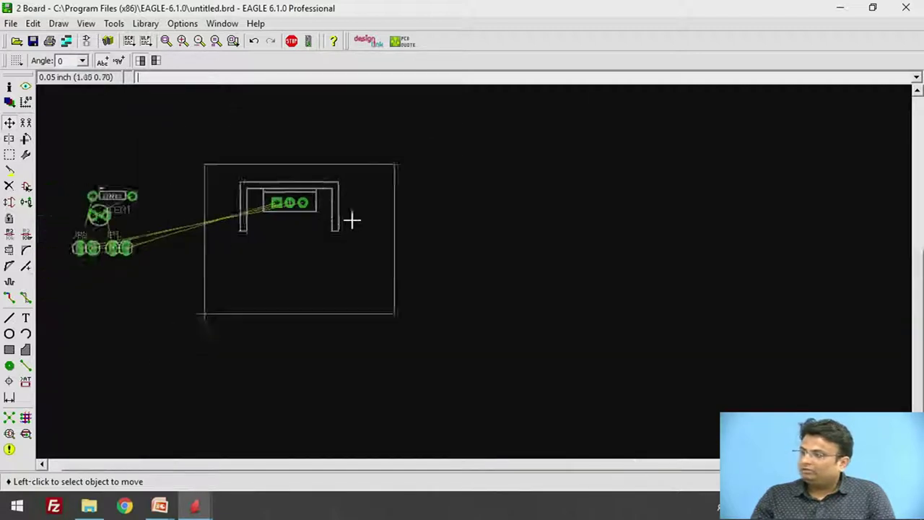
scroll(258, 202, up, 1)
click(333, 202)
scroll(339, 204, up, 1)
click(351, 218)
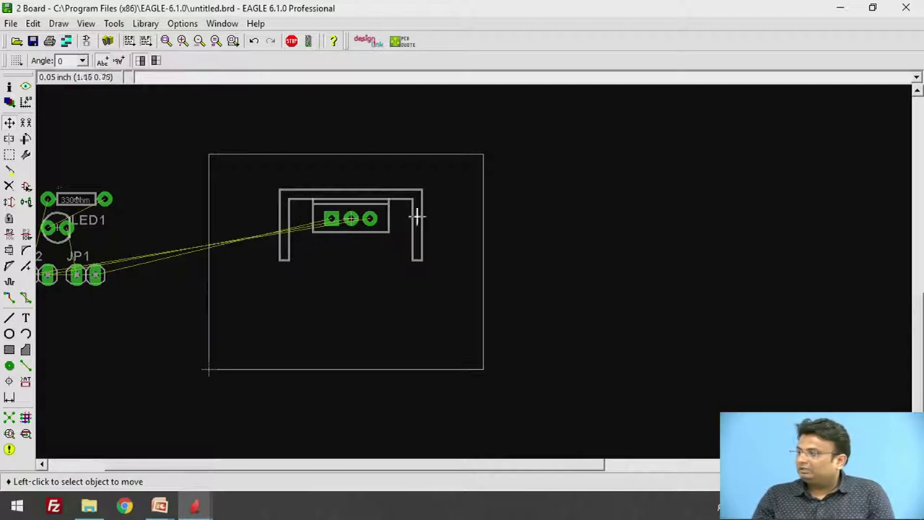
In the schematic, rename pin header JP1 as INPUT and pin header JP2 as OUTPUT.
click(76, 274)
click(85, 274)
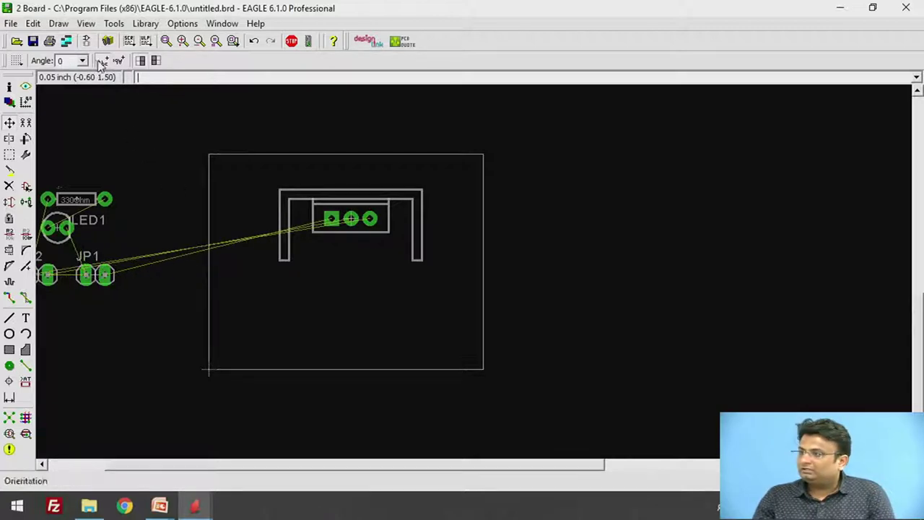
click(86, 41)
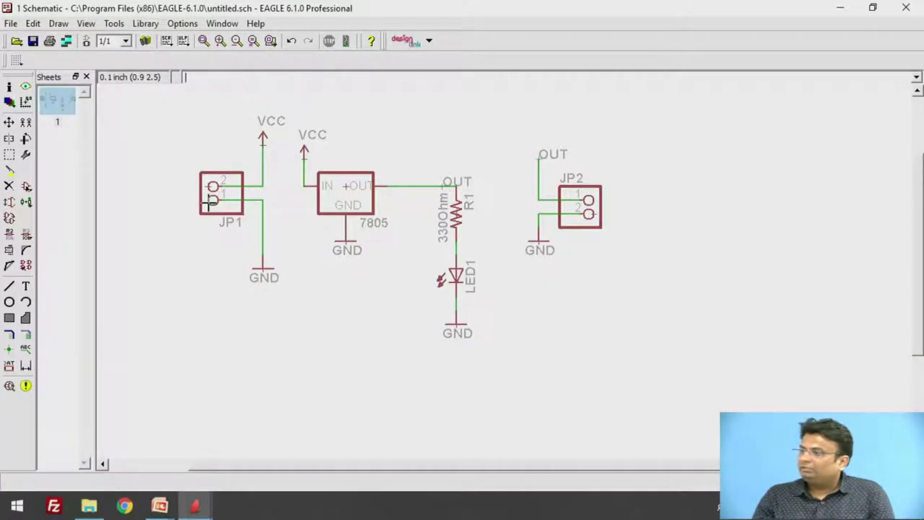
scroll(210, 196, up, 1)
click(9, 86)
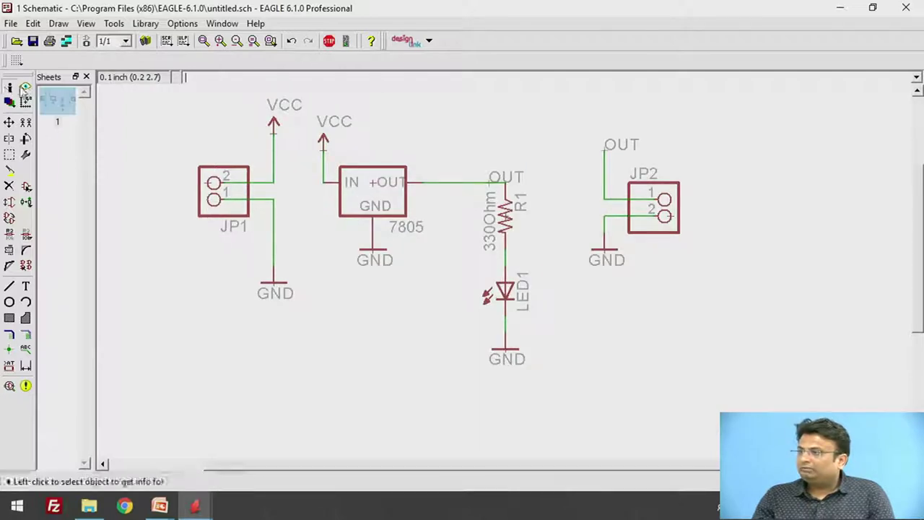
click(213, 198)
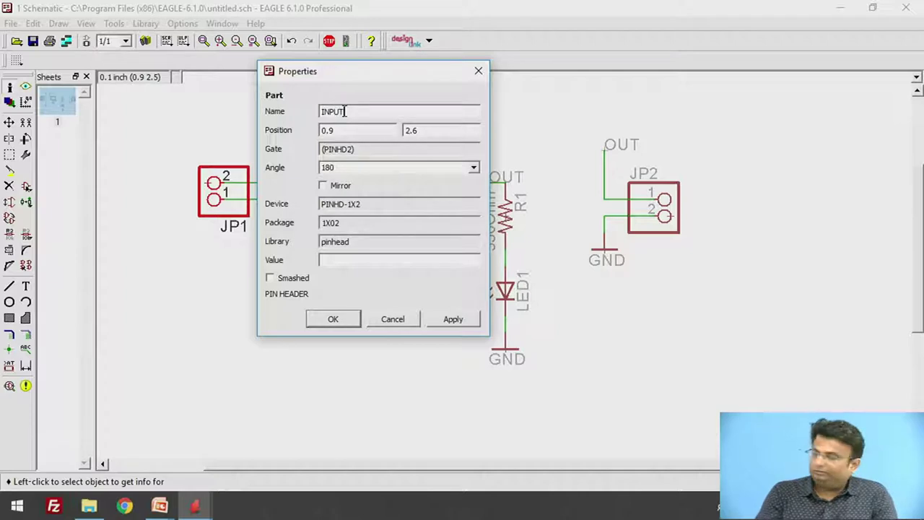
key(Return)
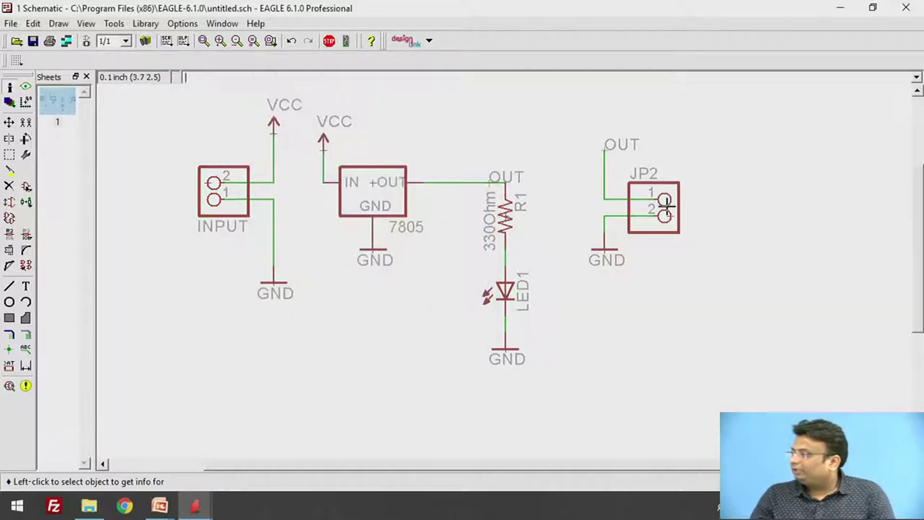
click(668, 211)
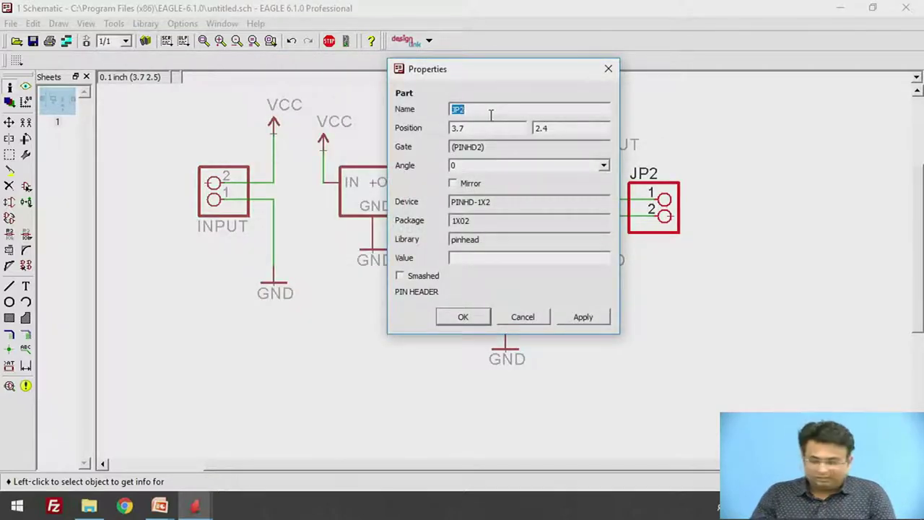
text(OUTPUT)
key(Return)
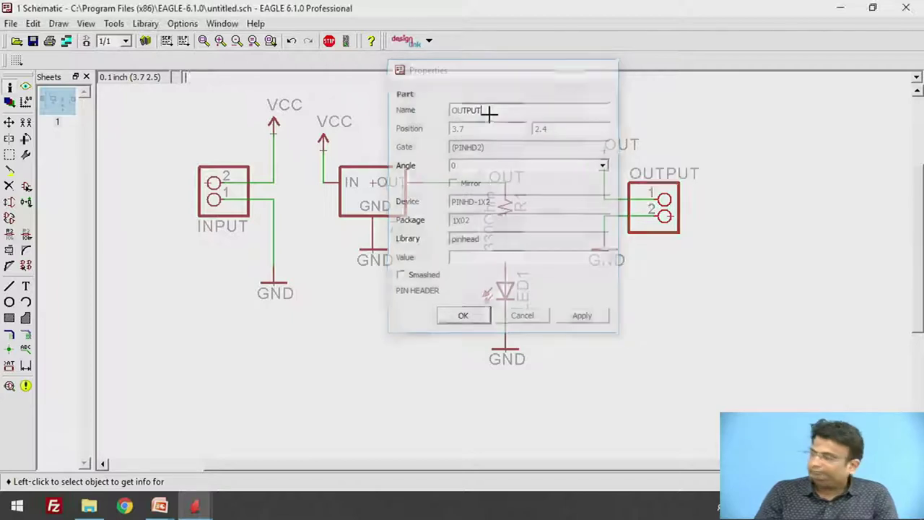
Back in the board layout, place the INPUT header rotated 90° inside the board's left edge, level with the regulator's pads.
click(85, 40)
scroll(216, 235, down, 2)
scroll(103, 275, up, 2)
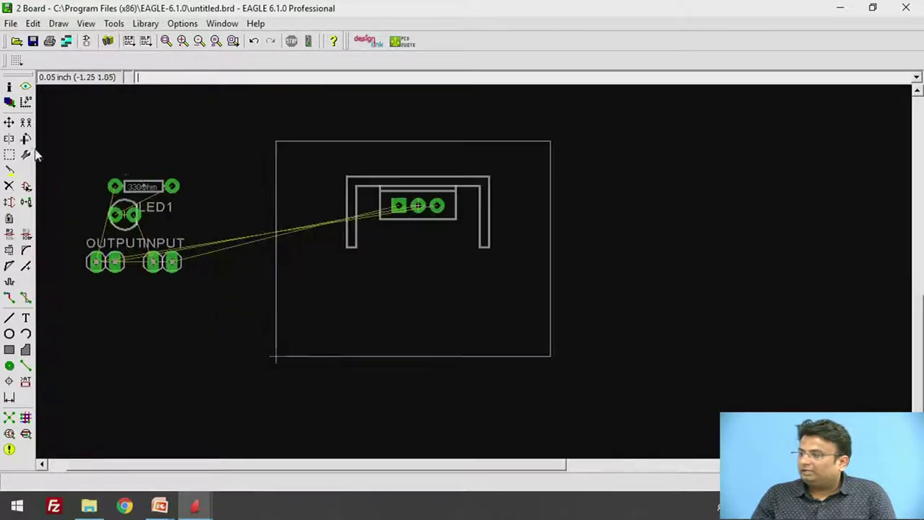
click(8, 122)
click(162, 261)
right_click(306, 249)
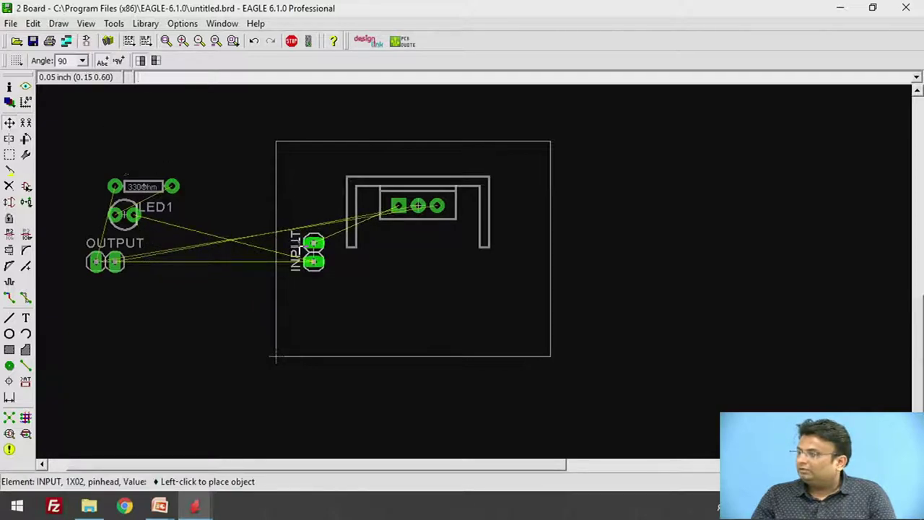
right_click(289, 248)
right_click(289, 244)
right_click(301, 251)
right_click(302, 252)
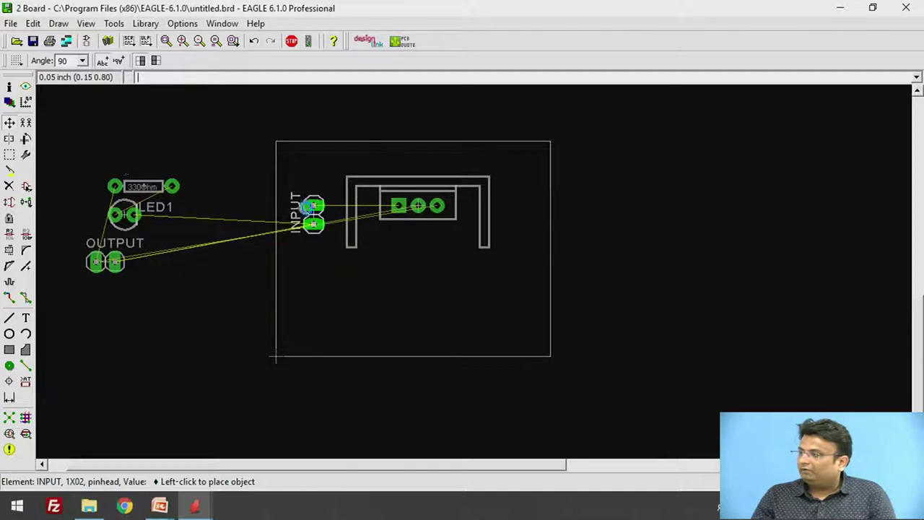
click(312, 214)
Place the OUTPUT header rotated 270° just inside the board's right edge, level with the INPUT header.
click(113, 262)
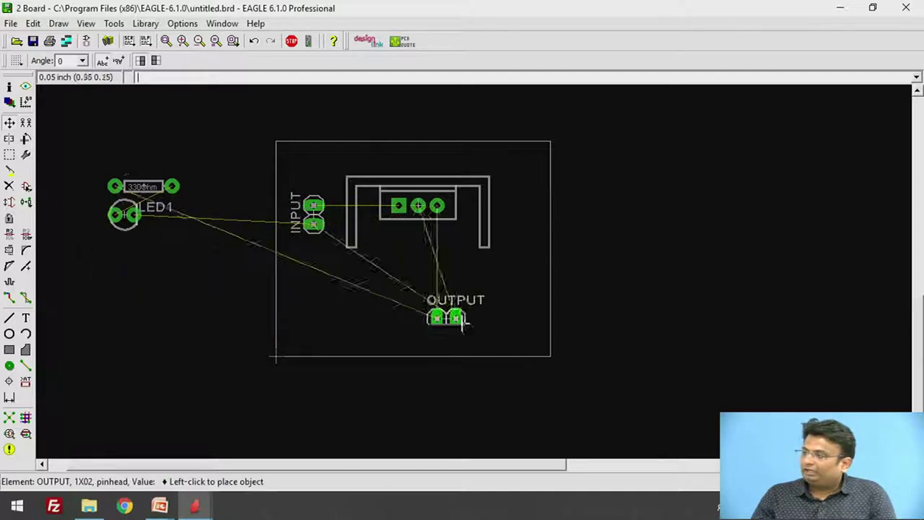
right_click(518, 233)
right_click(531, 216)
right_click(531, 217)
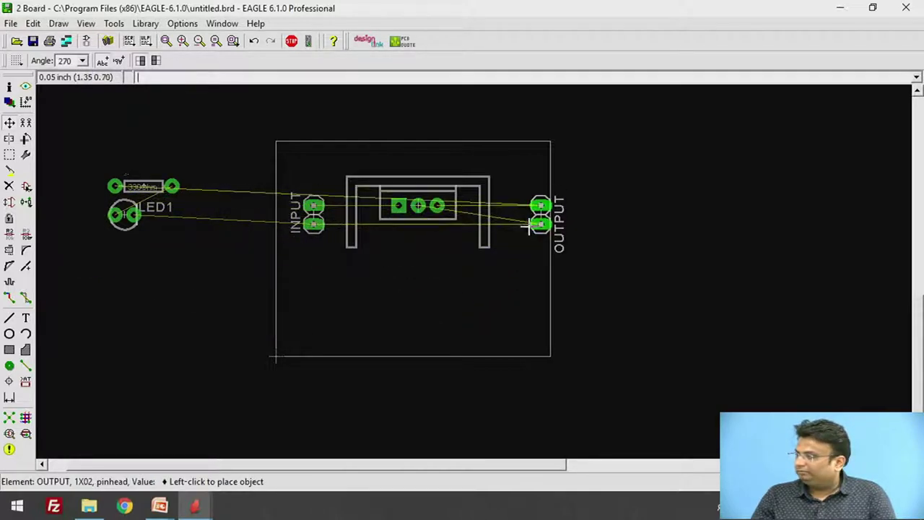
click(525, 226)
Place LED1 rotated 90° inside the board, below the right arm of the 7805 package.
click(124, 215)
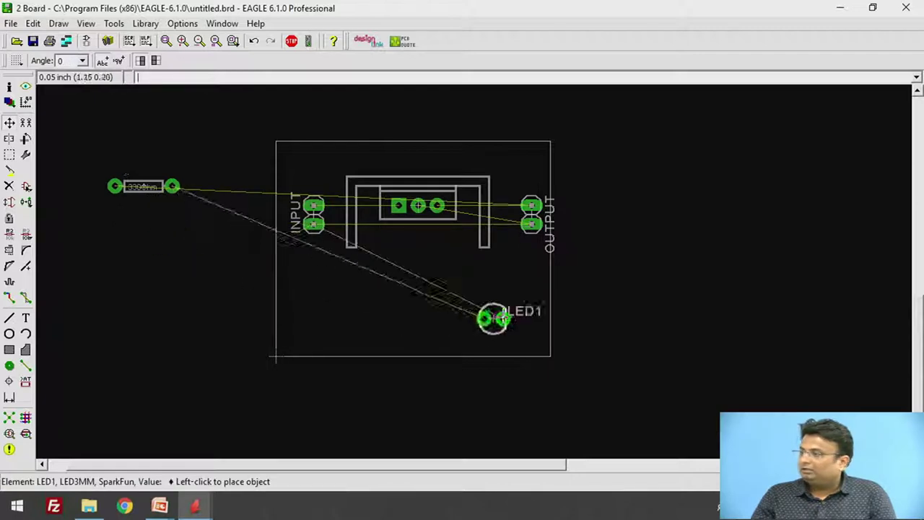
scroll(493, 312, up, 2)
right_click(495, 295)
right_click(495, 295)
right_click(498, 297)
right_click(498, 297)
right_click(495, 298)
click(495, 297)
Place the 330Ohm resistor rotated 90° below the OUTPUT header, to the right of LED1.
scroll(135, 252, down, 1)
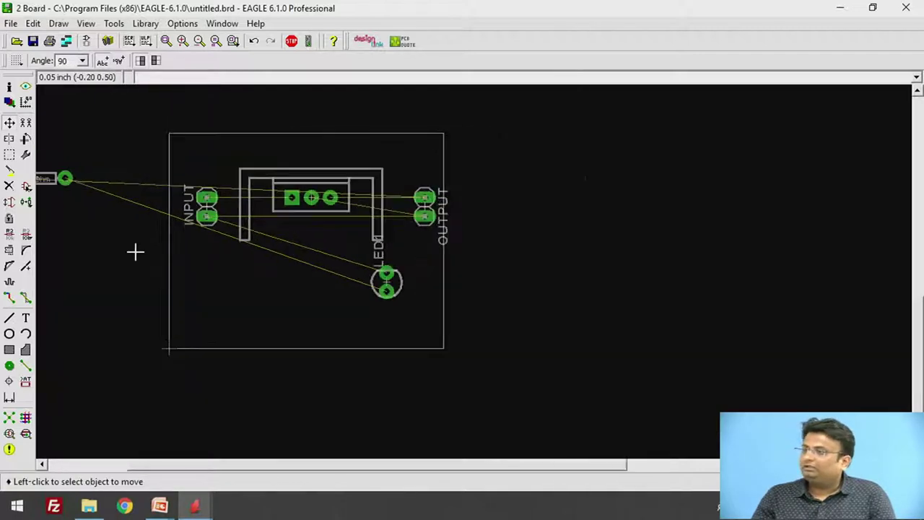
click(45, 179)
right_click(414, 309)
click(415, 273)
Move LED1 slightly left and down so its lower pad is level with the 330Ohm resistor's lower pad.
click(387, 281)
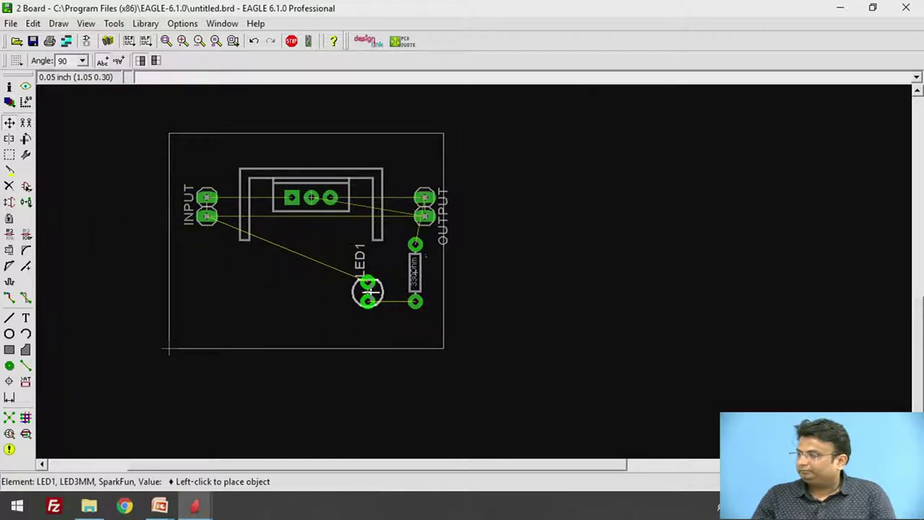
click(368, 293)
scroll(395, 229, up, 1)
scroll(405, 230, down, 1)
scroll(322, 216, up, 1)
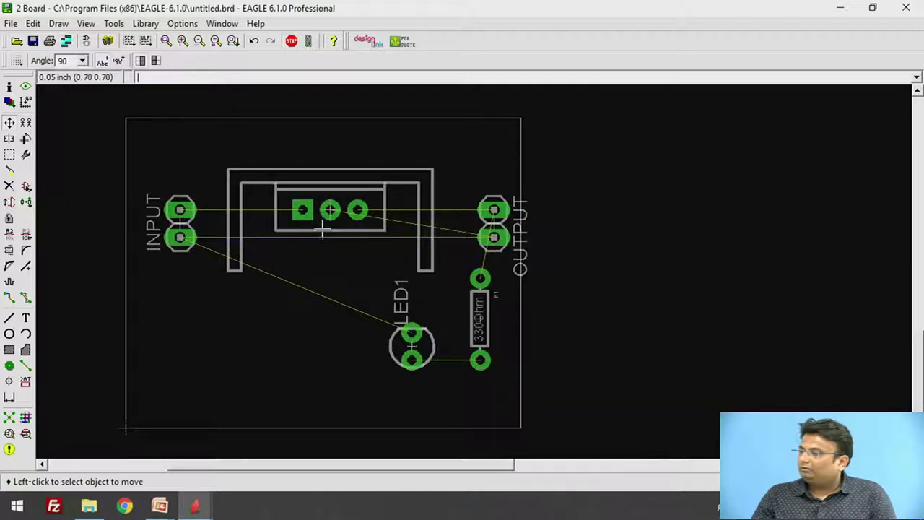
Shift the 7805 regulator and the INPUT header each about 0.05 inch left, recalculating the airwires.
click(312, 214)
click(299, 225)
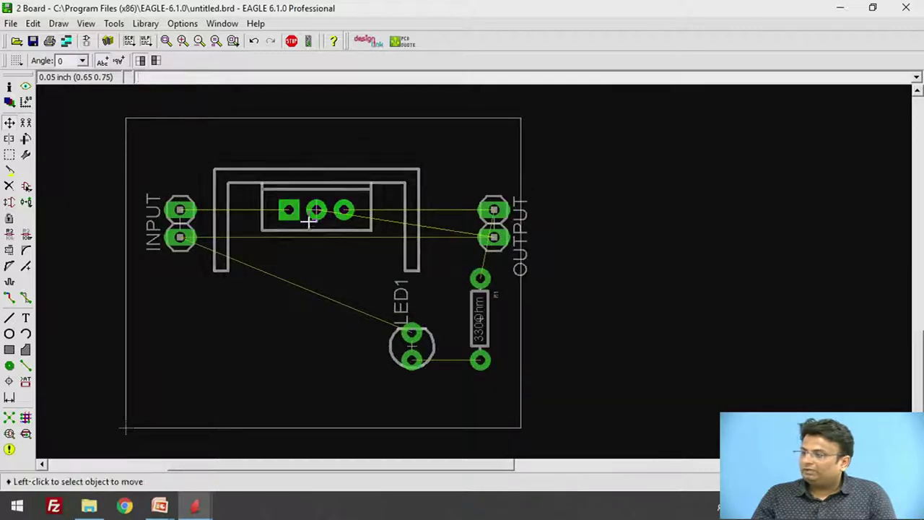
click(10, 422)
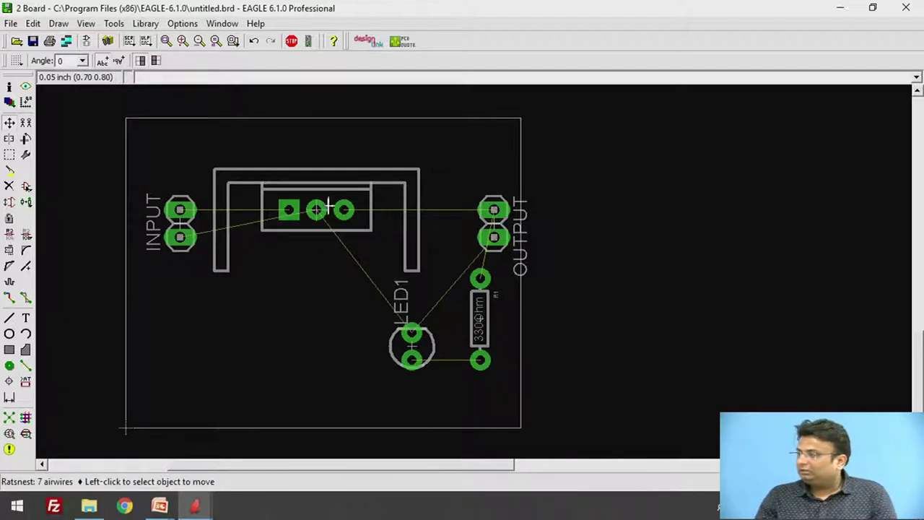
click(179, 228)
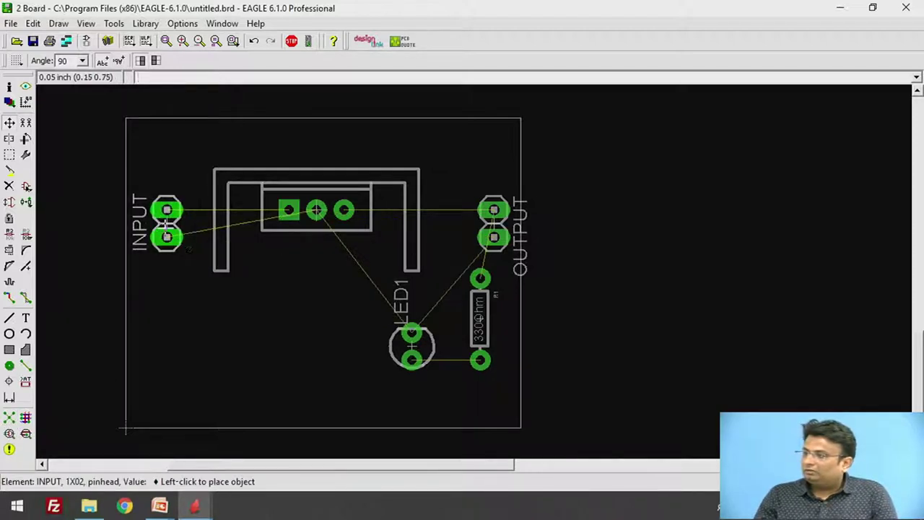
click(167, 225)
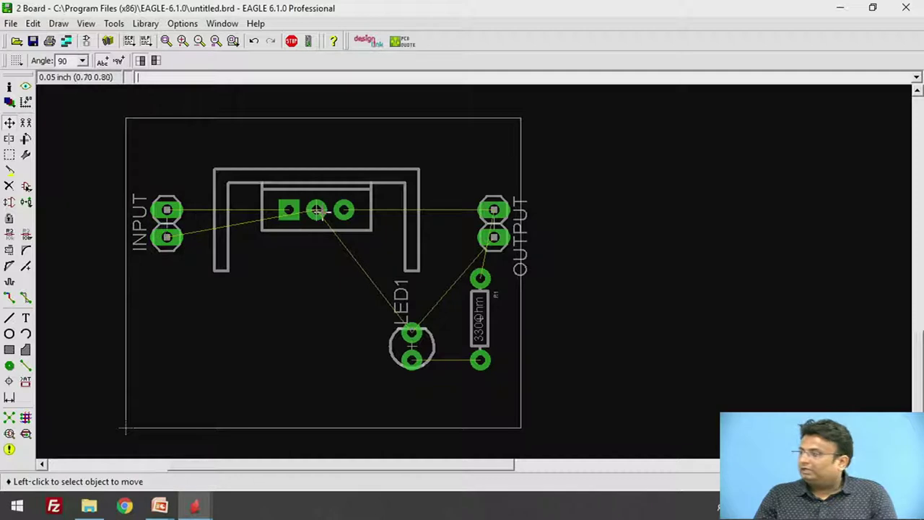
Move the 330Ohm resistor between the 7805 package and the OUTPUT header, and recalculate the airwires.
click(487, 310)
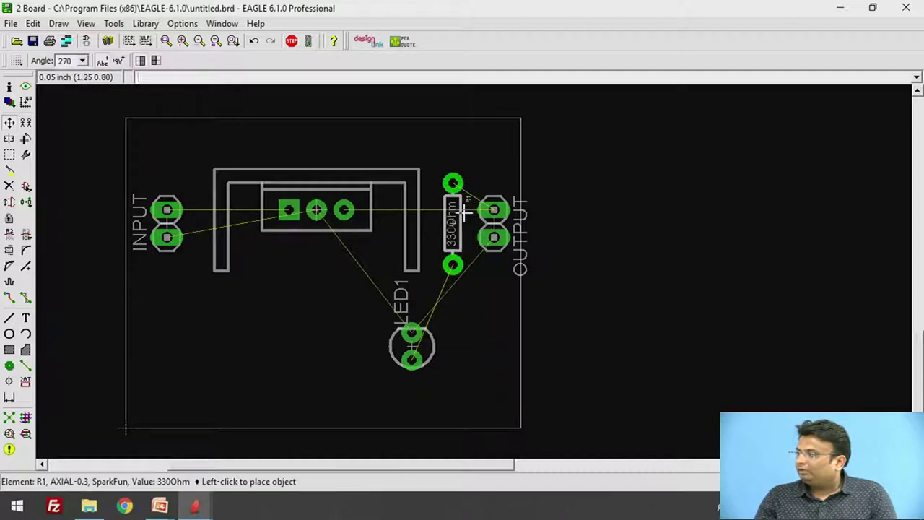
click(469, 205)
click(10, 418)
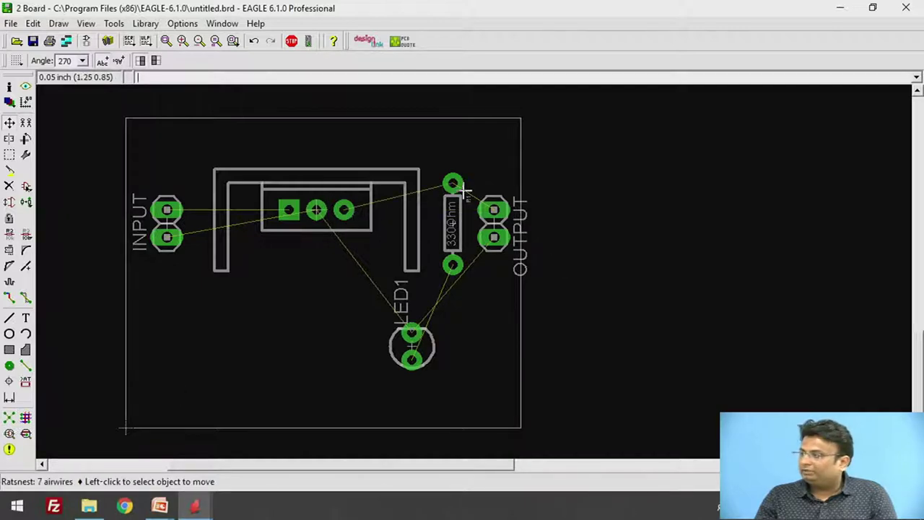
Rotate LED1 to 0° and place it directly below the 330Ohm resistor, its first pad aligned with the resistor, then recalculate the airwires.
click(413, 344)
right_click(440, 330)
right_click(452, 332)
right_click(453, 332)
click(466, 319)
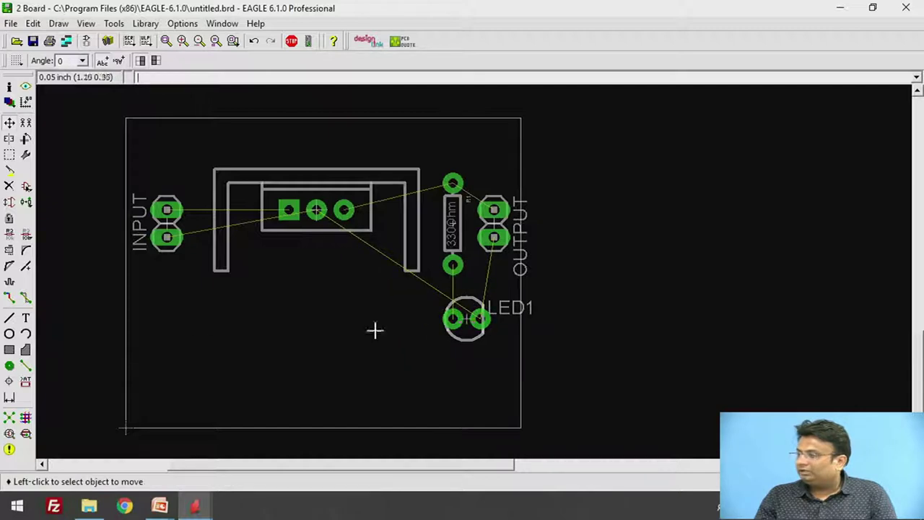
click(8, 417)
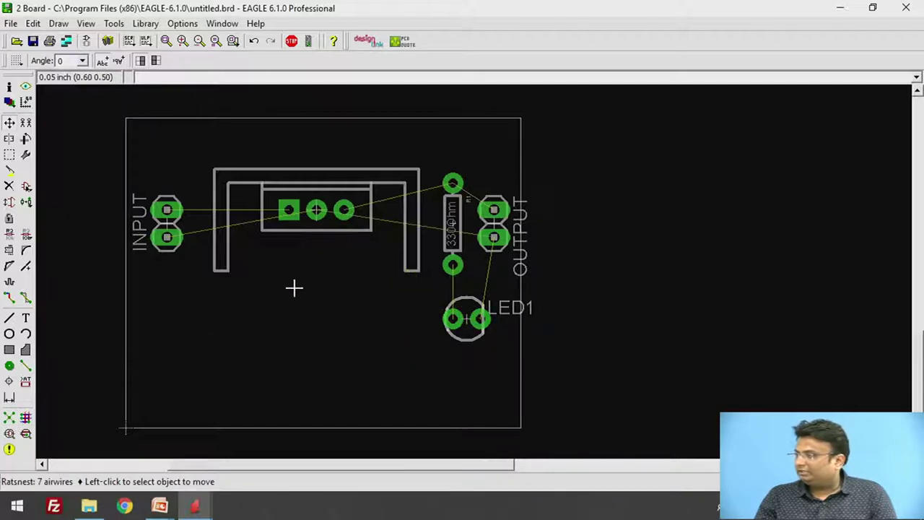
Set the minimum width to 25mil in the board's design rules and apply it.
scroll(408, 247, down, 1)
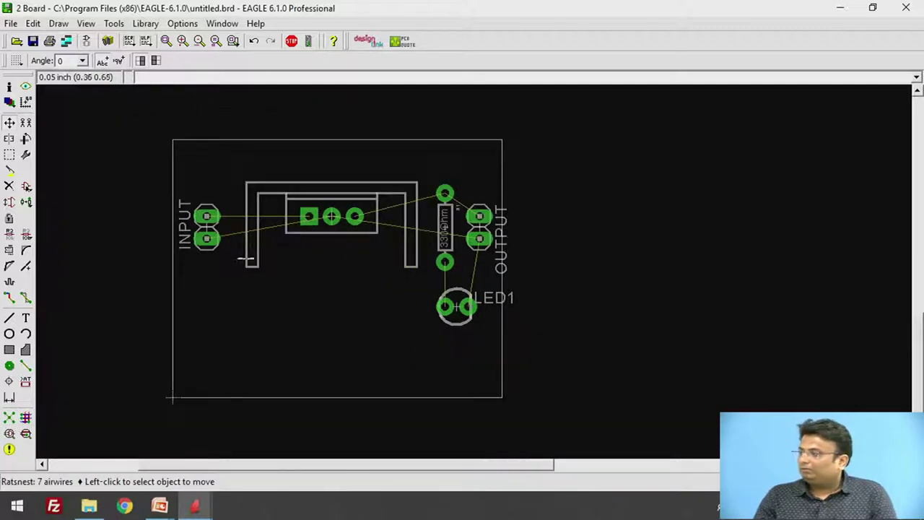
scroll(235, 271, up, 1)
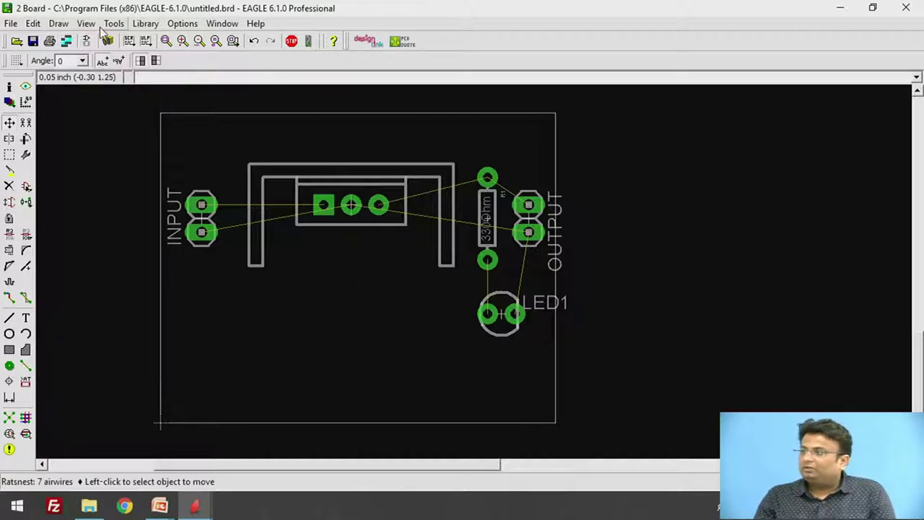
click(38, 25)
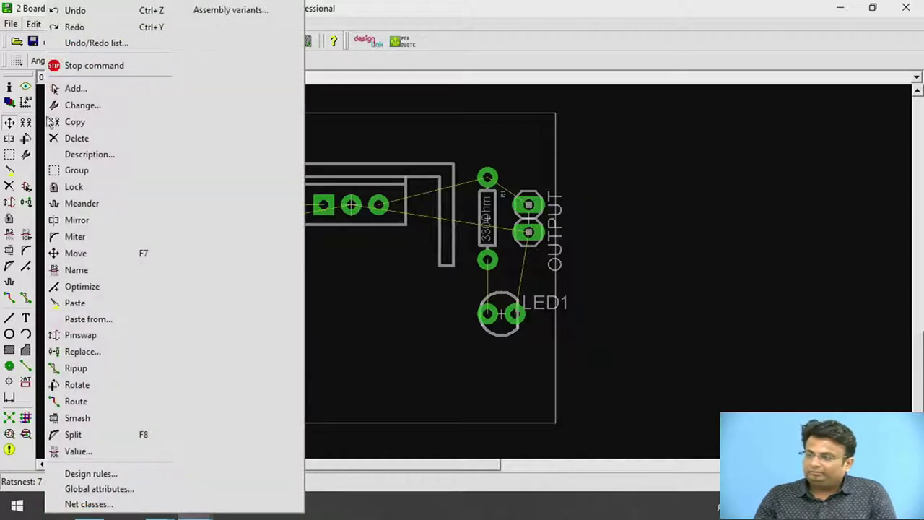
click(90, 473)
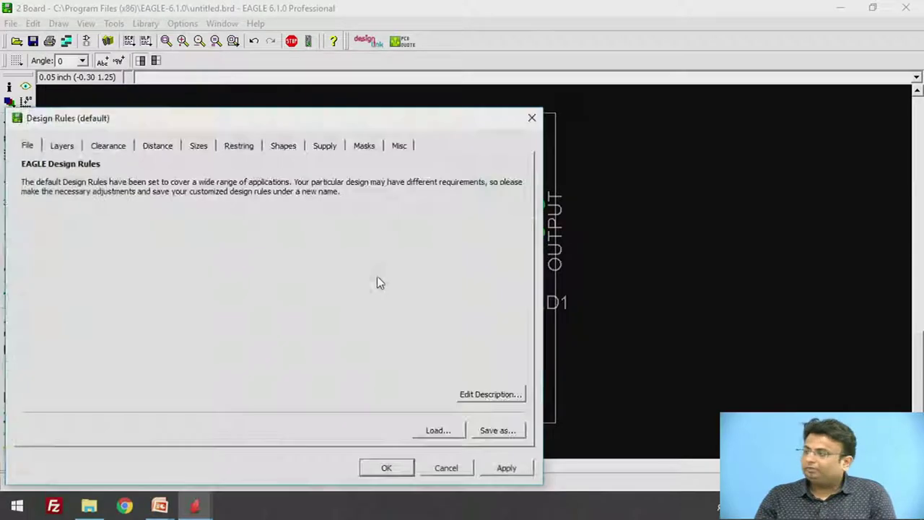
drag(238, 110, 270, 72)
click(233, 100)
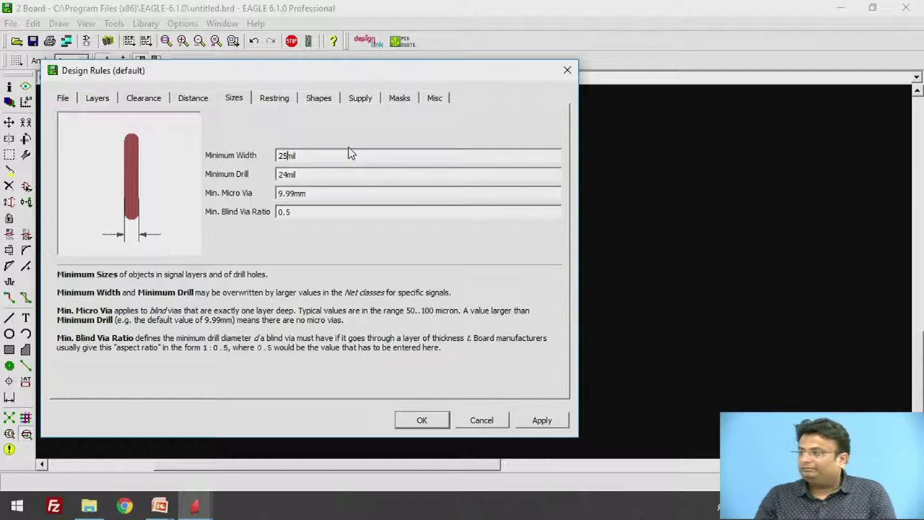
click(542, 422)
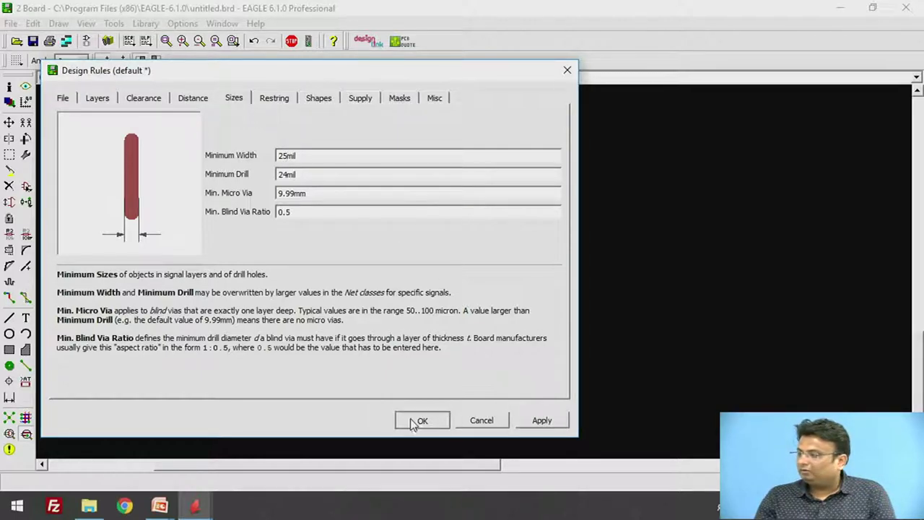
click(420, 421)
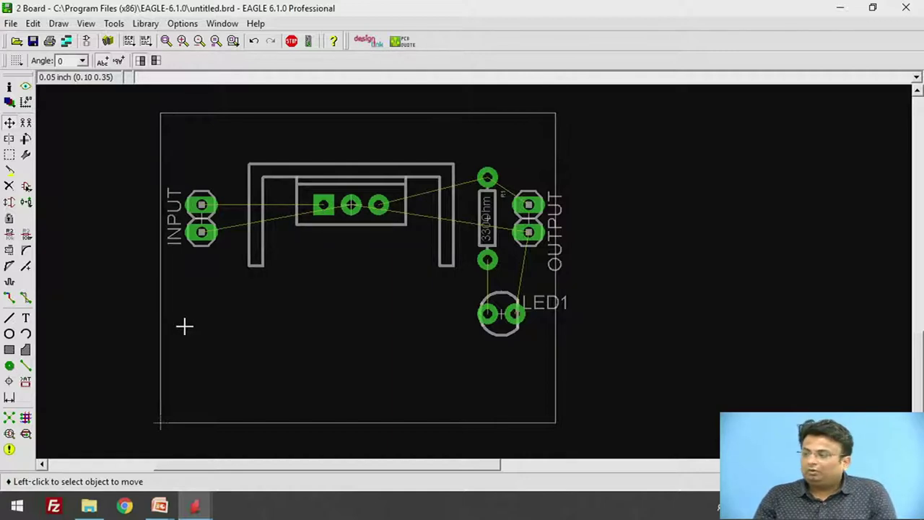
Try autorouting the board with the Top layer's preferred direction set to N/A, and undo the generated routing.
click(26, 432)
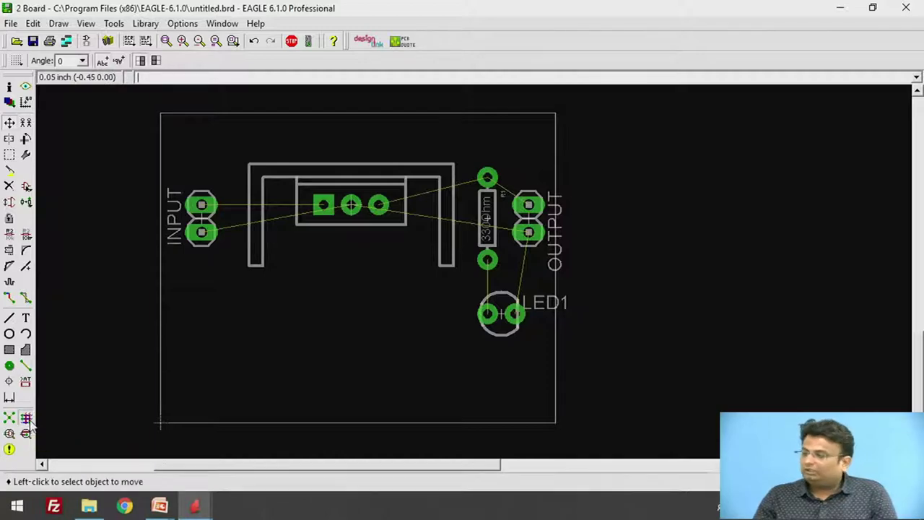
mouse_move(148, 215)
mouse_down()
mouse_move(145, 182)
mouse_move(148, 198)
mouse_up()
click(184, 419)
click(165, 430)
click(95, 271)
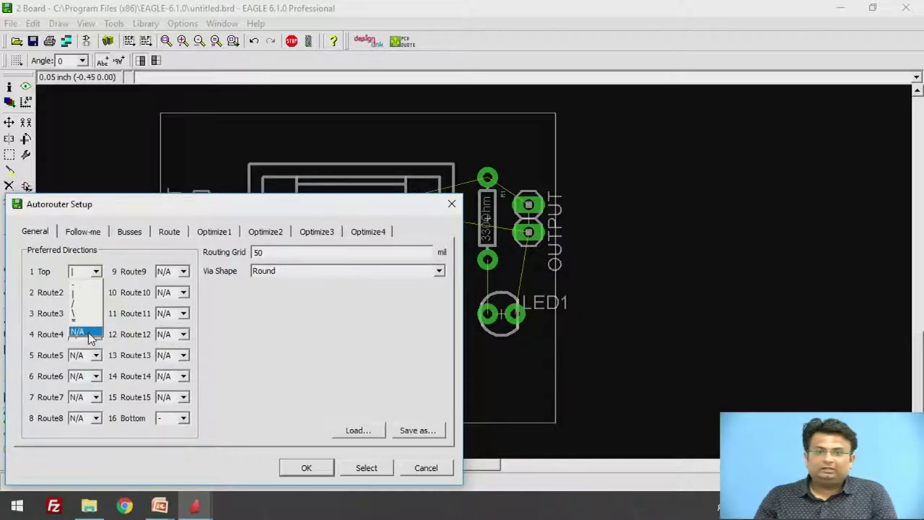
click(79, 332)
key(Tab)
click(322, 469)
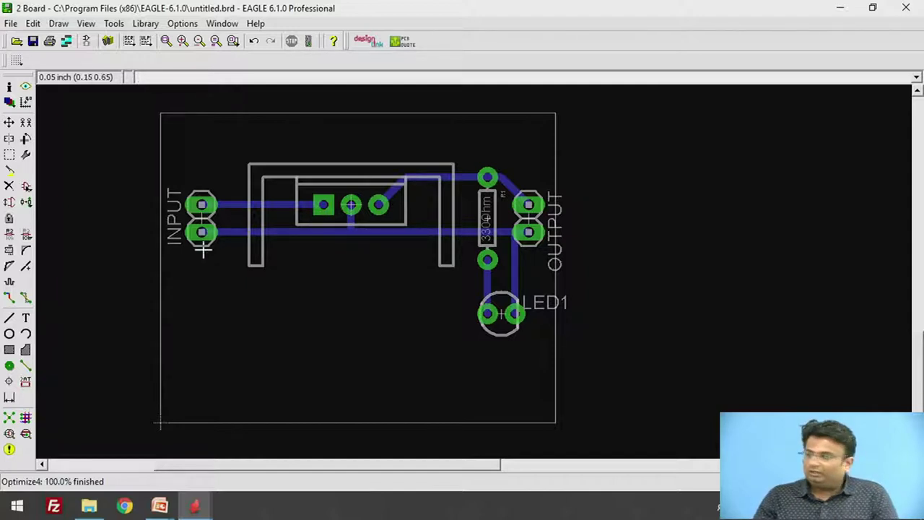
key(ctrl+z)
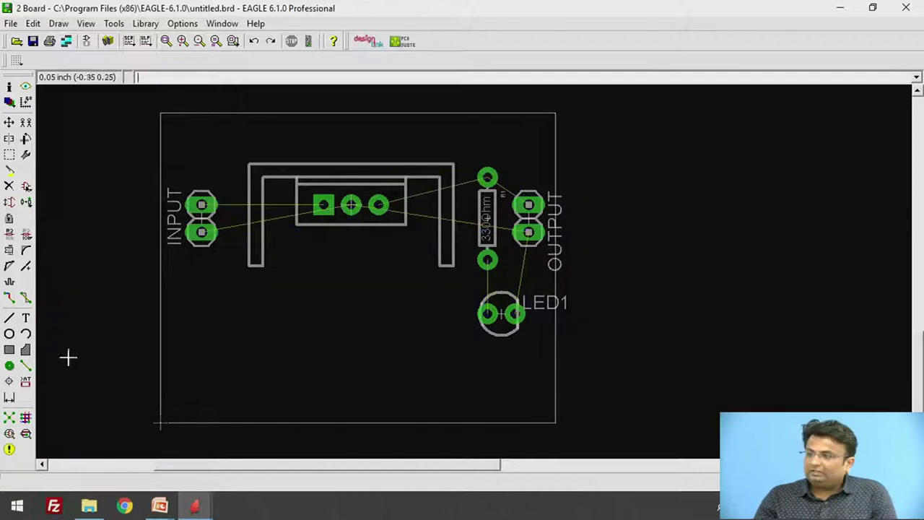
Manually route a straight Bottom-layer trace from the INPUT header's upper pad to the regulator's square pad.
click(10, 298)
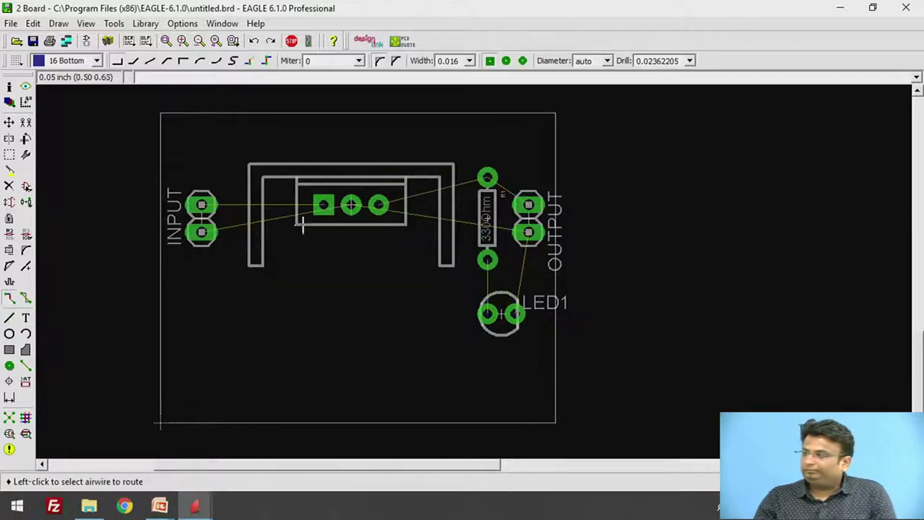
scroll(264, 196, up, 1)
scroll(263, 197, up, 1)
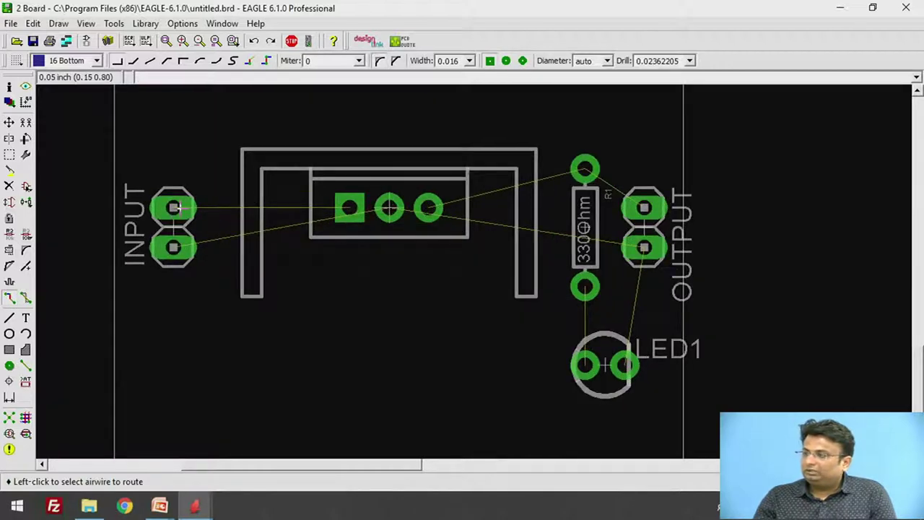
click(174, 207)
click(349, 208)
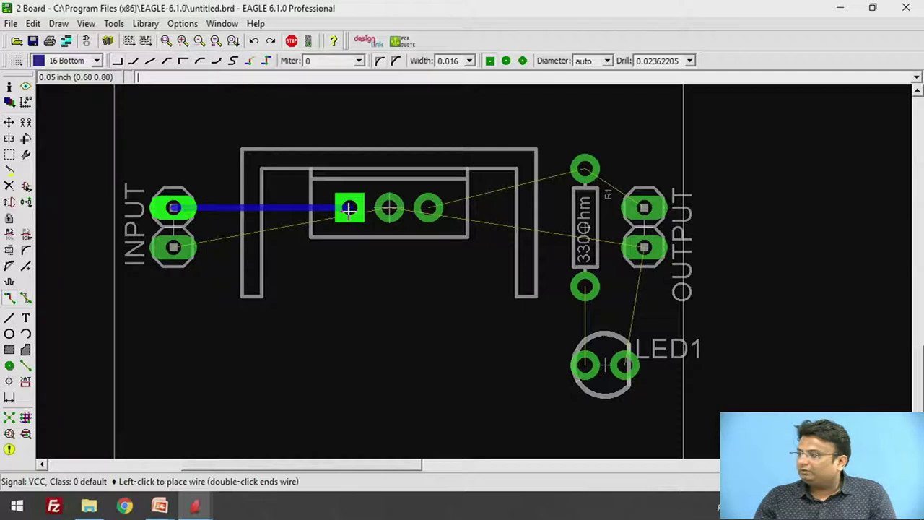
click(349, 209)
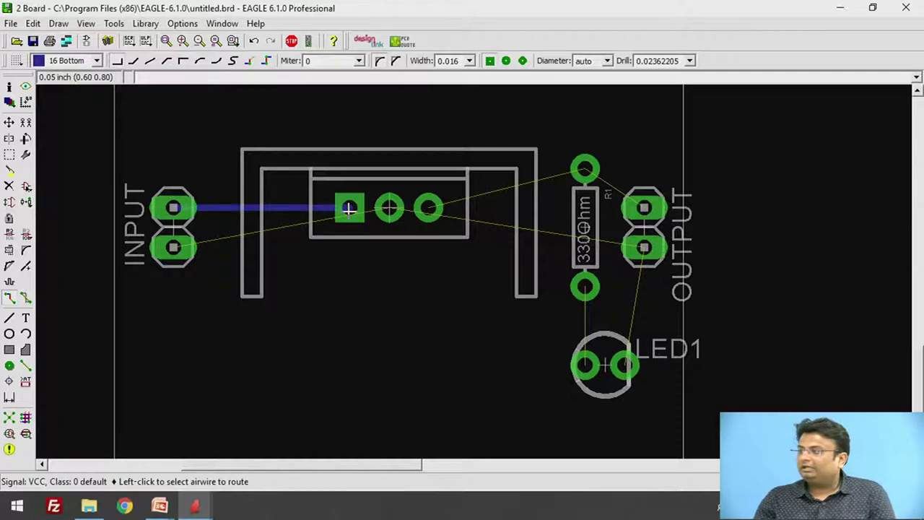
Route the GND trace from the INPUT header's lower pad to the regulator's middle pad with 45° bends, passing below the package's pads.
click(182, 249)
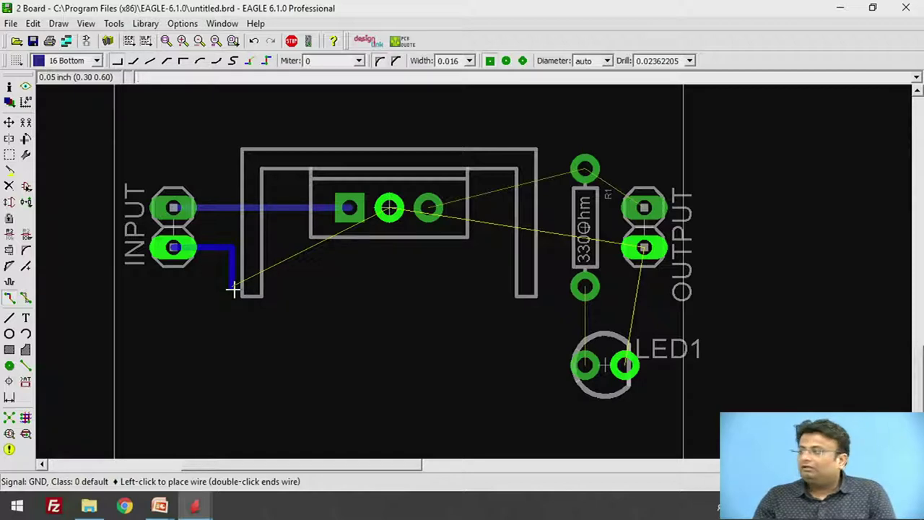
right_click(233, 288)
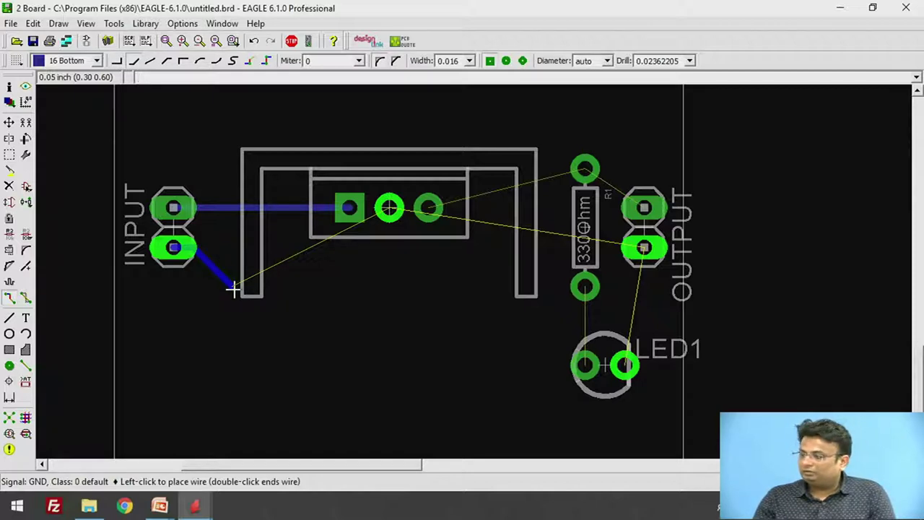
click(273, 288)
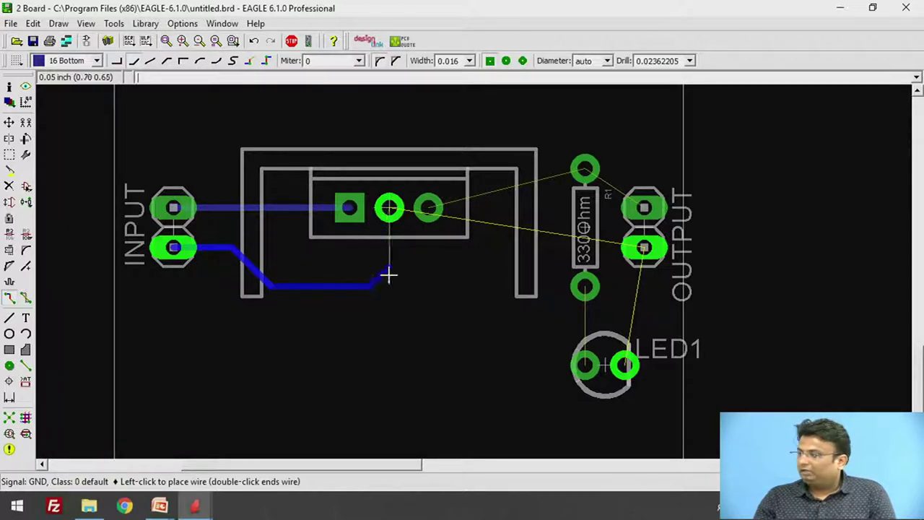
click(389, 207)
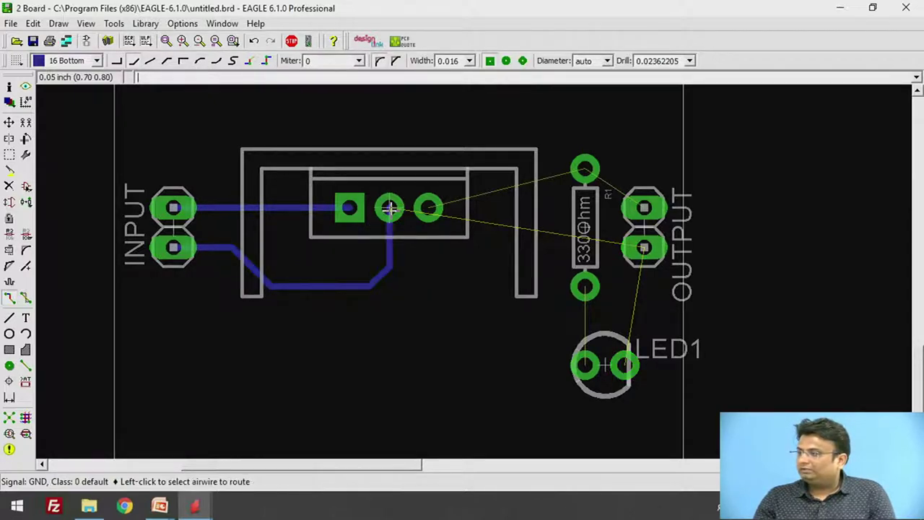
Route the OUT trace from the regulator's third pad to the 330Ohm resistor's upper pad.
scroll(356, 264, down, 1)
scroll(567, 177, up, 2)
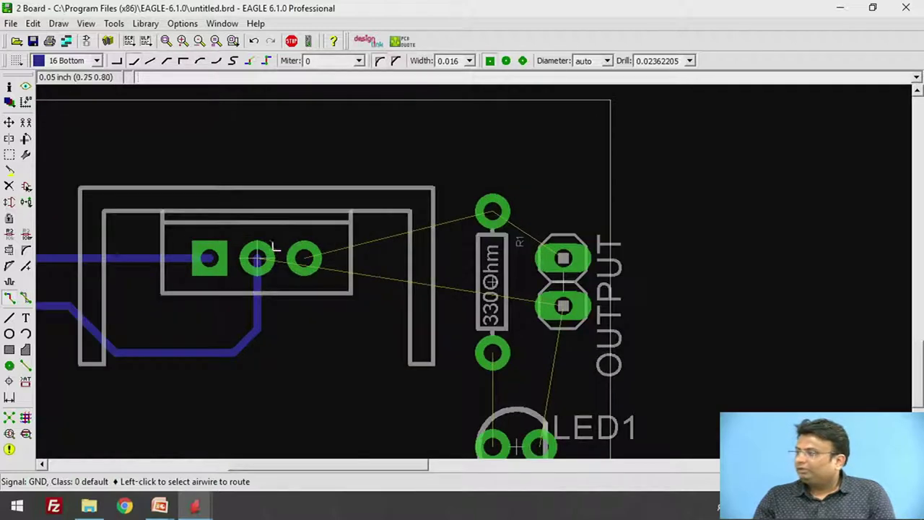
click(324, 258)
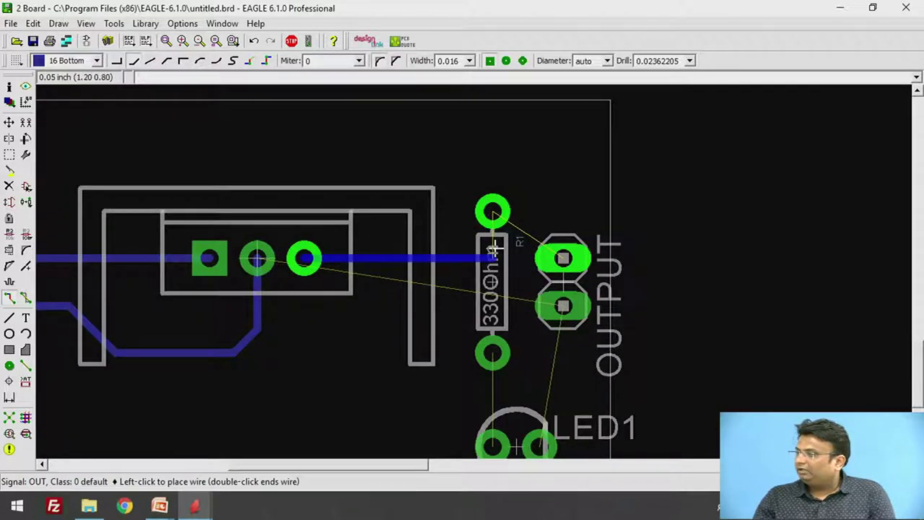
click(493, 216)
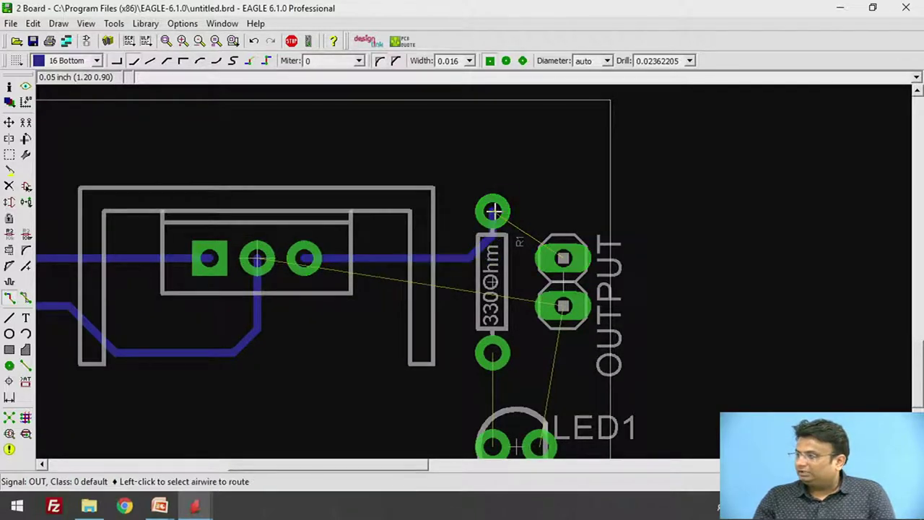
Route the OUT trace from the 330Ohm resistor's upper pad to the OUTPUT header's upper pad.
scroll(264, 149, down, 1)
scroll(264, 148, down, 1)
scroll(469, 206, up, 3)
click(383, 172)
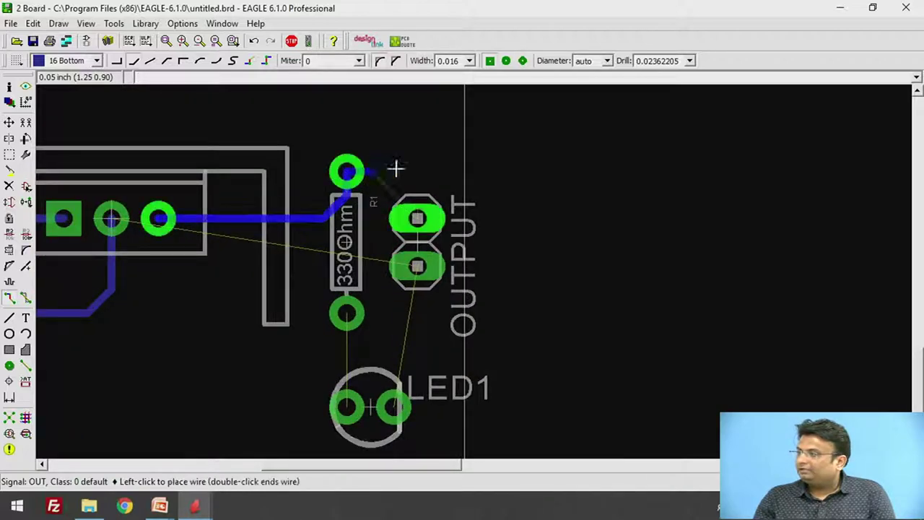
click(418, 216)
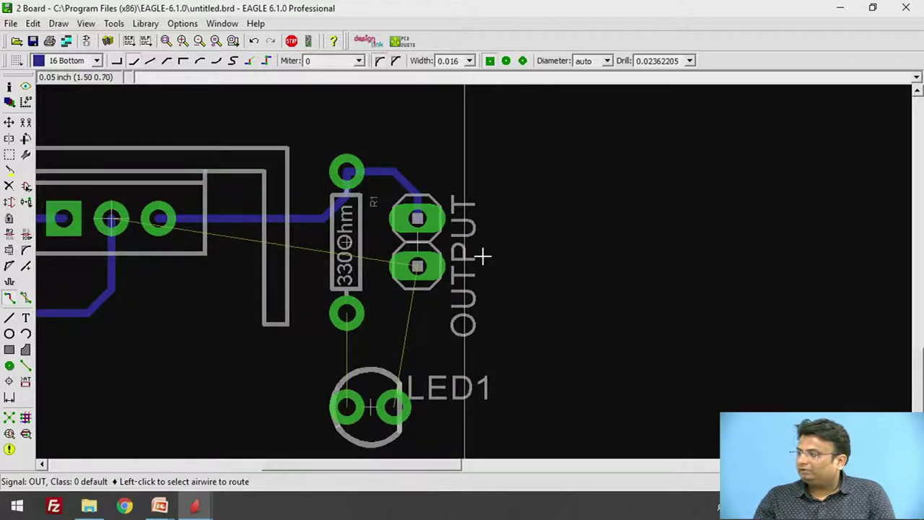
scroll(278, 313, down, 2)
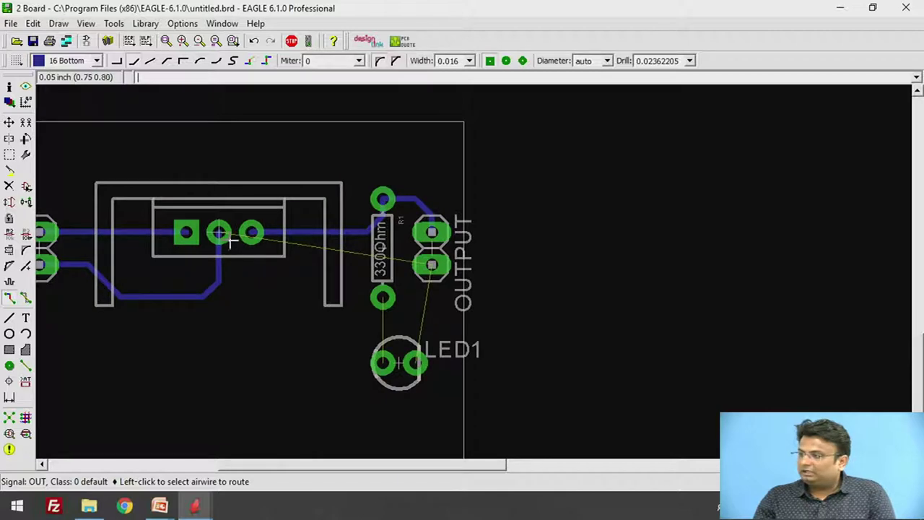
Route the GND trace from the OUTPUT header's lower pad to the existing GND trace below the regulator's middle pad, with 45° bends.
scroll(432, 264, up, 1)
scroll(435, 266, down, 3)
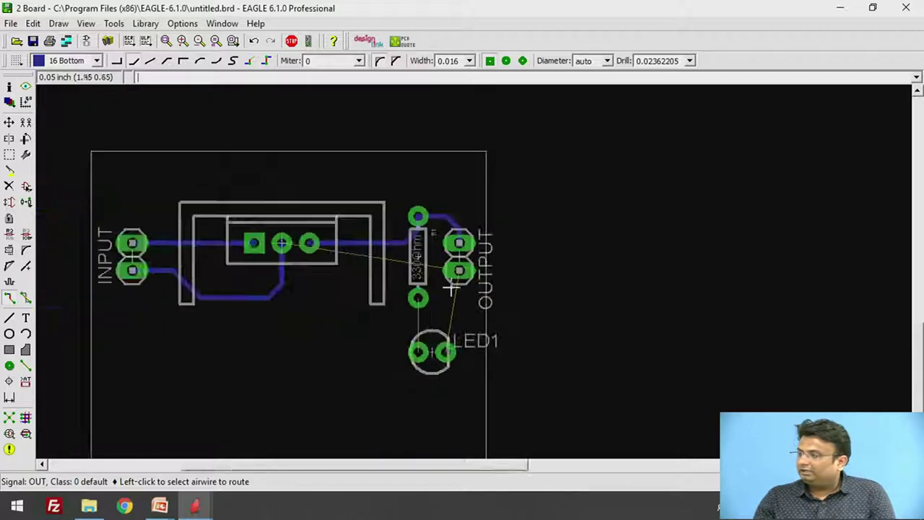
scroll(505, 275, up, 3)
click(514, 274)
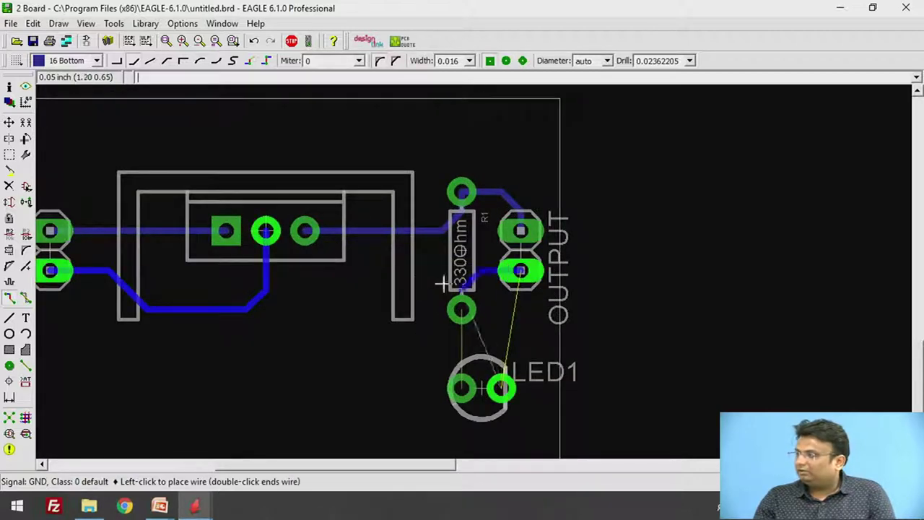
scroll(332, 307, up, 3)
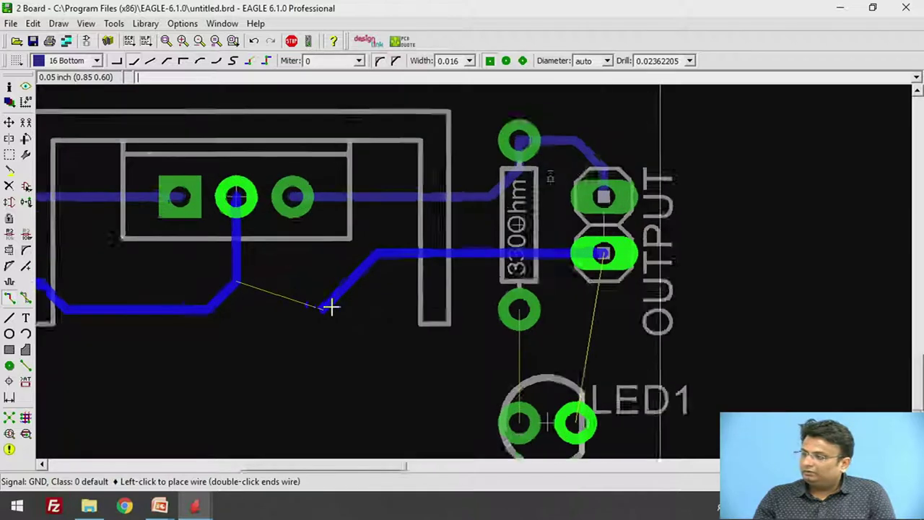
click(271, 292)
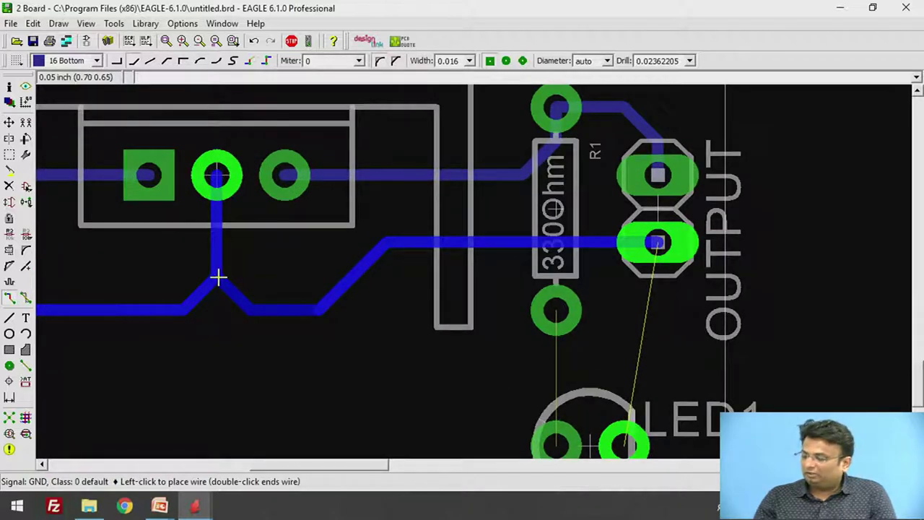
click(218, 276)
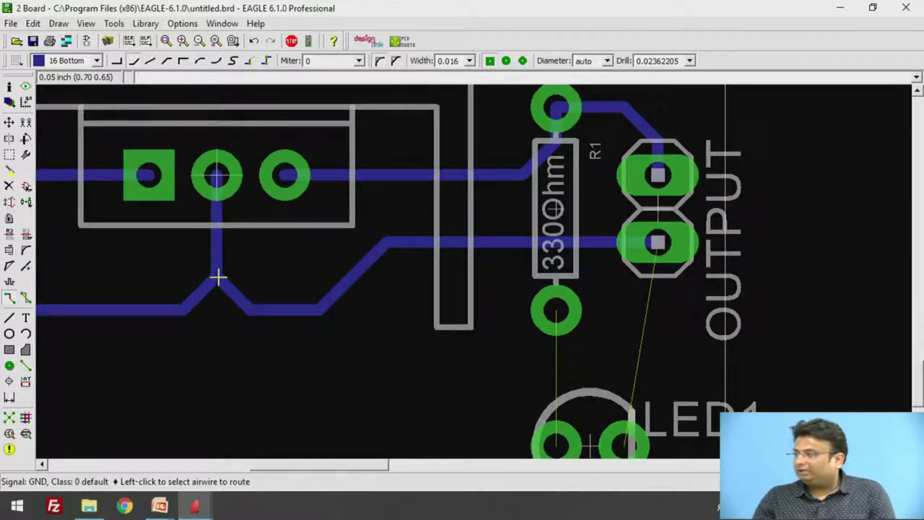
Route a straight Bottom-layer trace from the 330Ohm resistor's lower pad to LED1's left pad.
scroll(280, 299, down, 1)
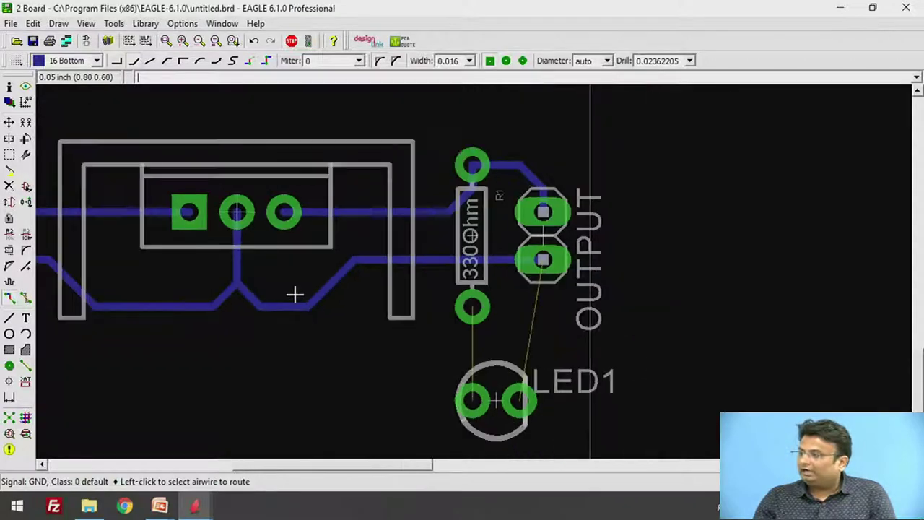
scroll(390, 306, up, 1)
click(409, 302)
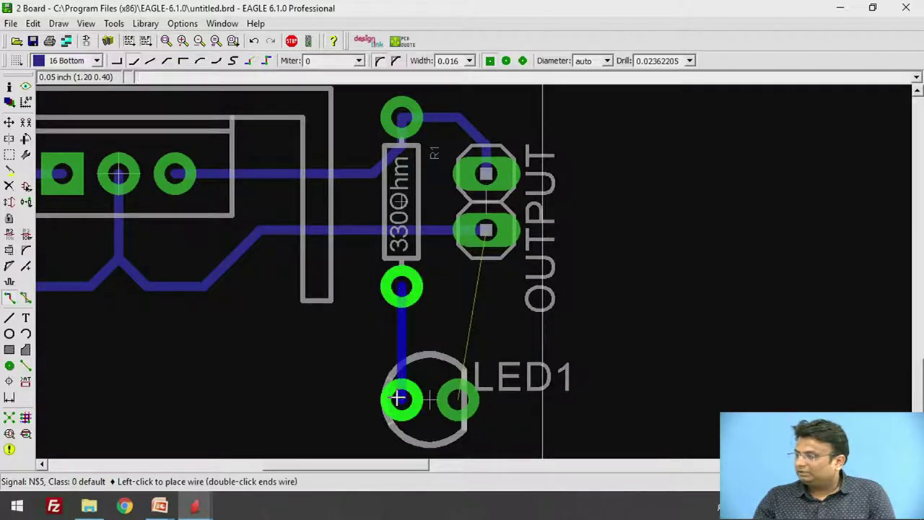
click(398, 397)
Route the GND trace from the OUTPUT header's lower pad around to LED1's right pad with 45° bends.
click(503, 263)
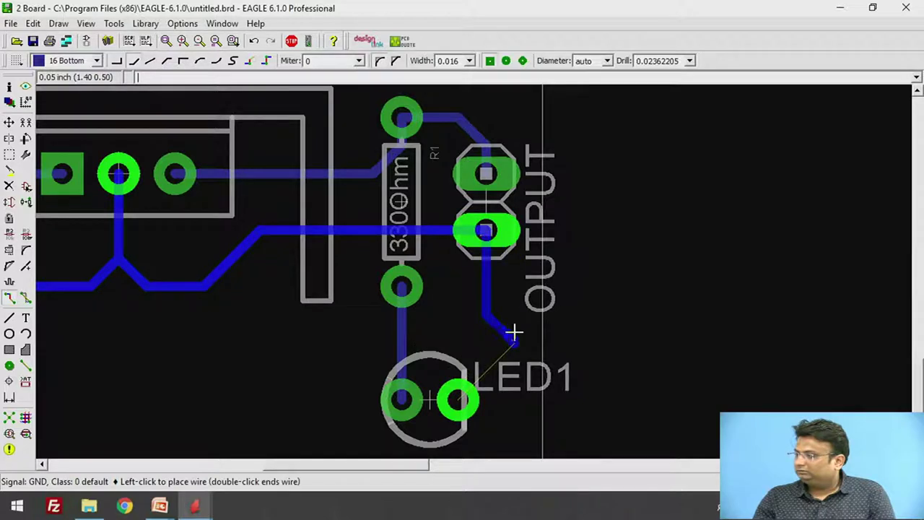
click(516, 347)
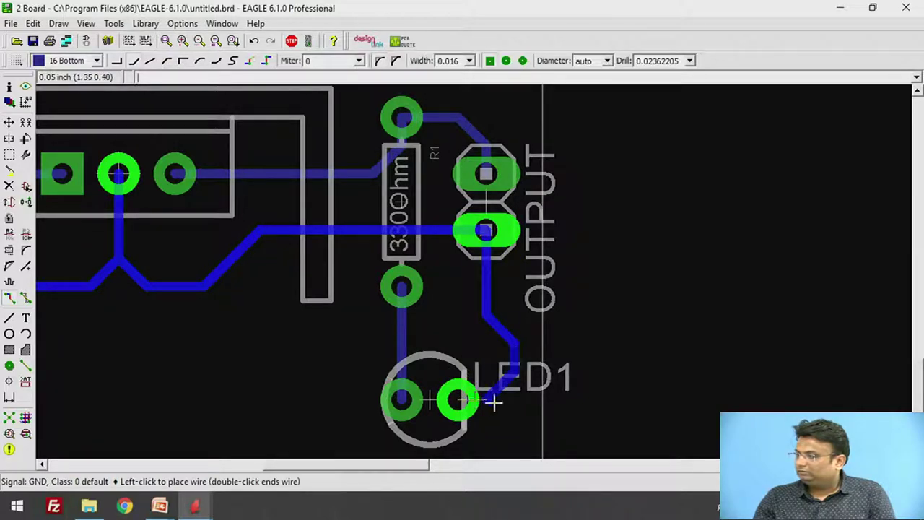
click(472, 398)
scroll(491, 309, down, 3)
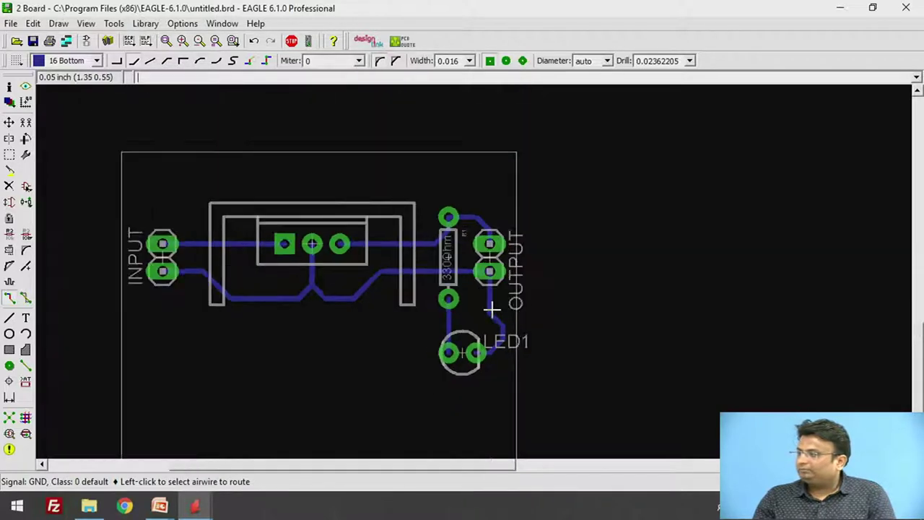
scroll(491, 309, down, 1)
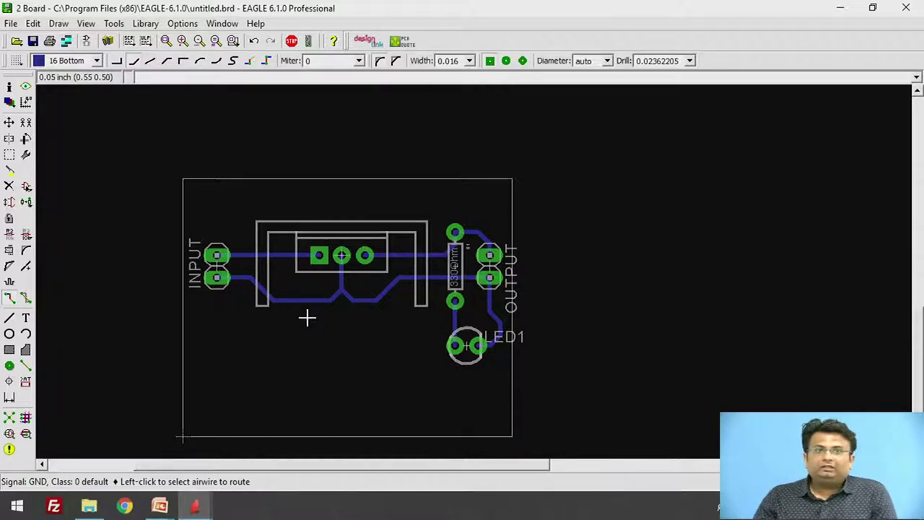
Set the width of the VCC trace between the INPUT header and the regulator to 0.032 in its properties.
scroll(307, 318, up, 3)
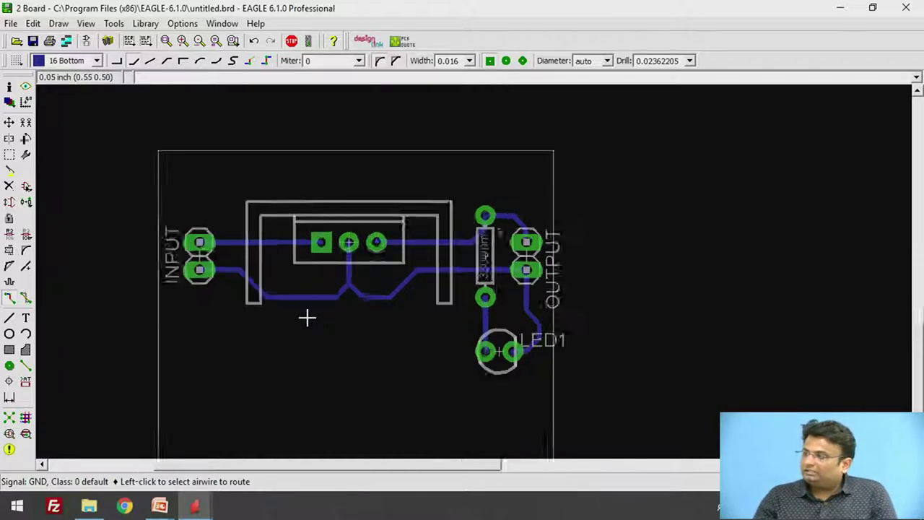
scroll(259, 214, up, 1)
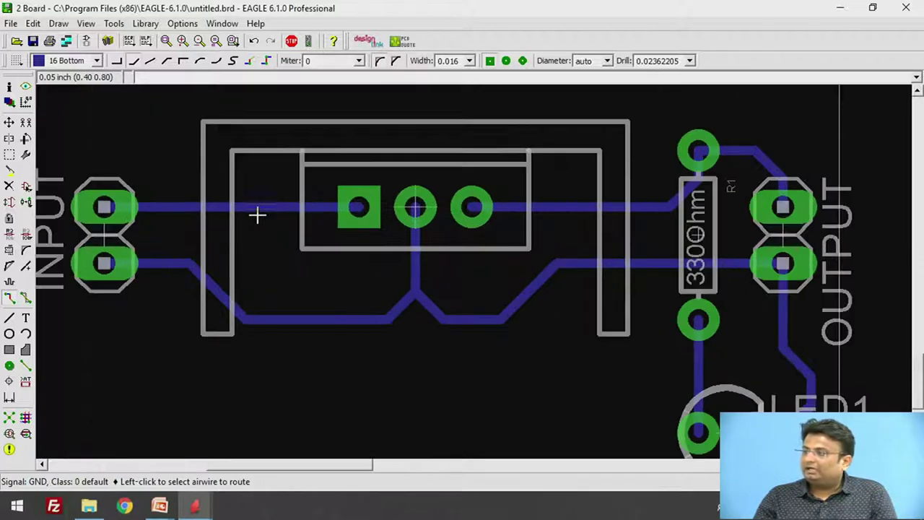
click(10, 87)
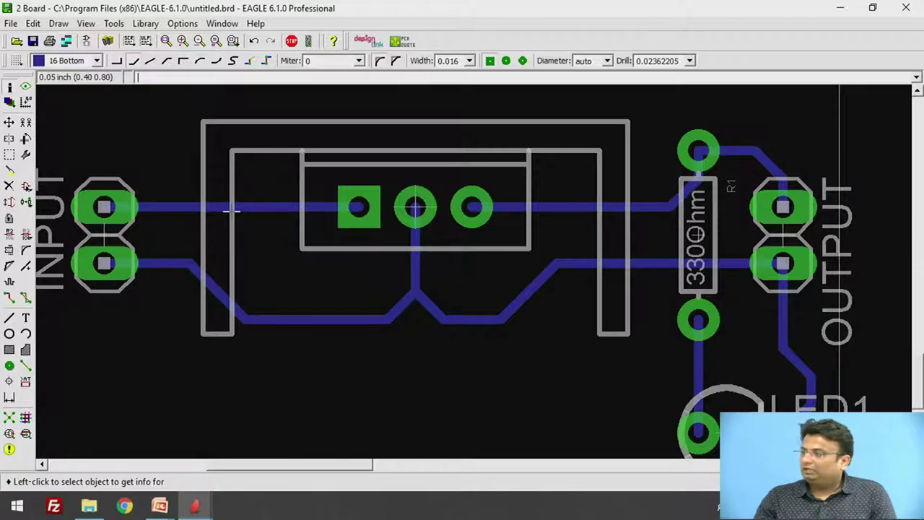
click(231, 209)
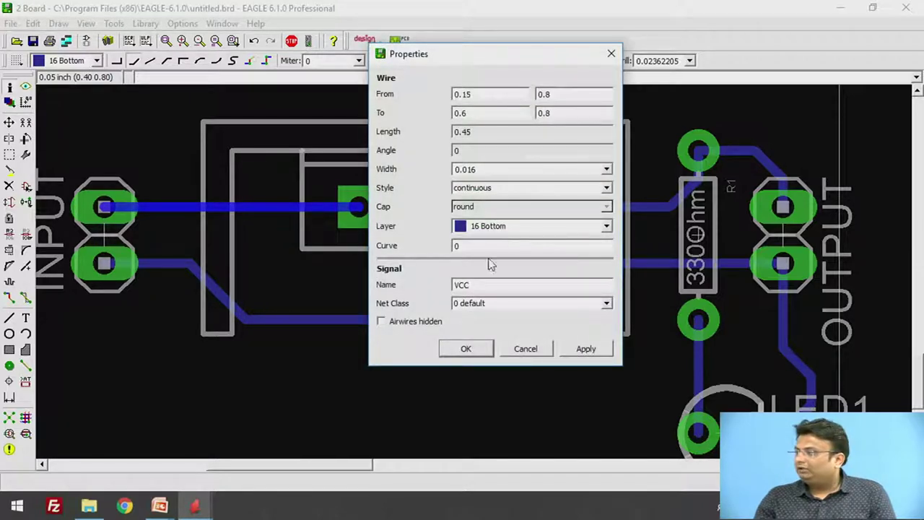
click(607, 169)
click(545, 230)
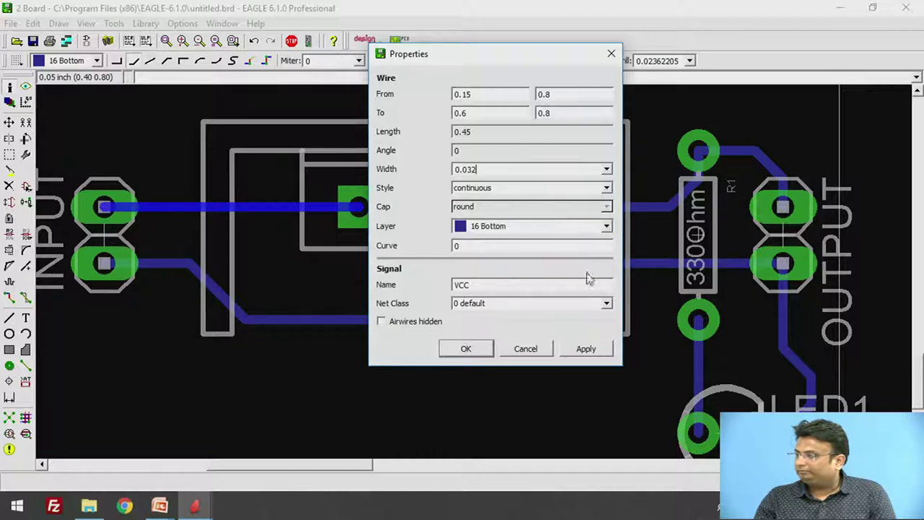
click(586, 348)
click(462, 351)
Change the width of the GND trace segments from the INPUT header's lower pad to the regulator's middle pad to 0.032.
scroll(284, 288, down, 2)
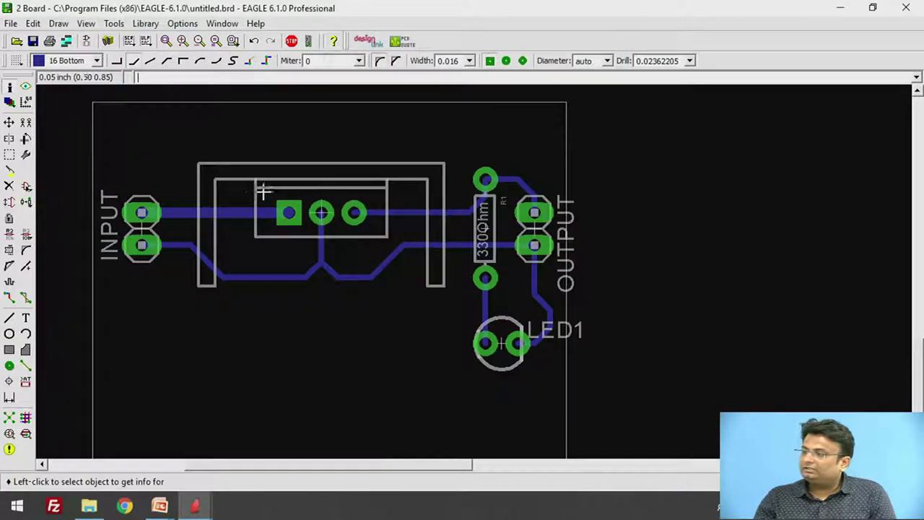
scroll(289, 213, down, 2)
scroll(210, 250, up, 3)
scroll(213, 250, down, 1)
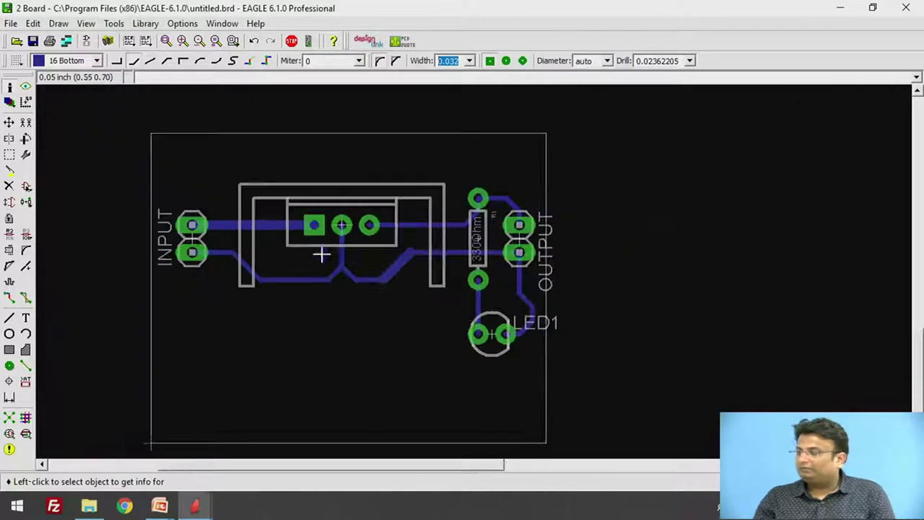
click(27, 160)
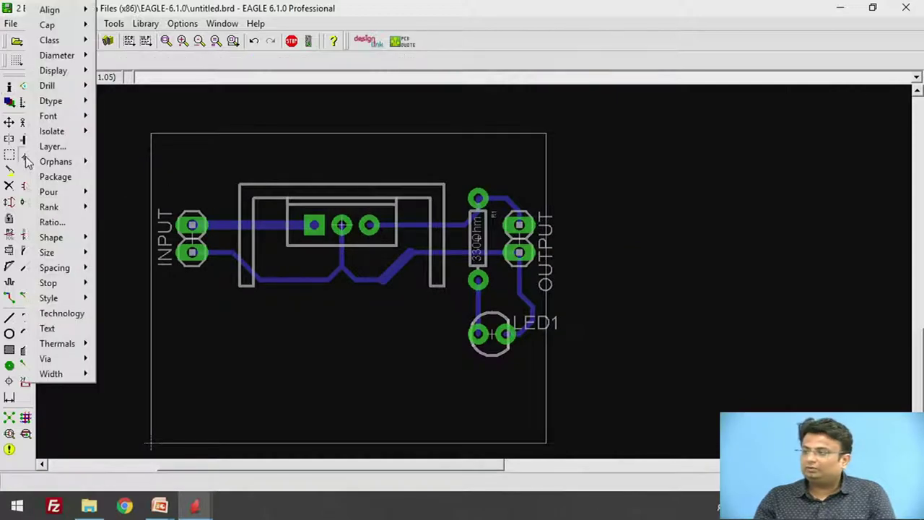
mouse_move(76, 373)
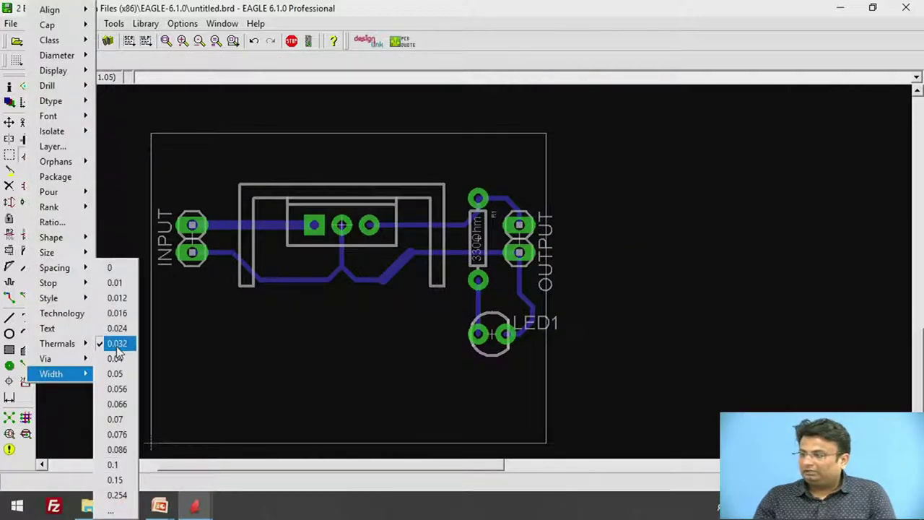
click(115, 344)
scroll(262, 299, up, 1)
click(197, 231)
click(241, 250)
click(282, 271)
click(364, 264)
click(375, 247)
Widen the GND trace segments between the junction below the regulator and the OUTPUT header's lower pad to 0.032.
click(413, 268)
click(549, 232)
click(441, 263)
Widen the OUT trace segments from the regulator's third pad through the resistor's upper pad to the OUTPUT header to 0.032.
click(501, 192)
click(570, 167)
click(615, 170)
click(600, 153)
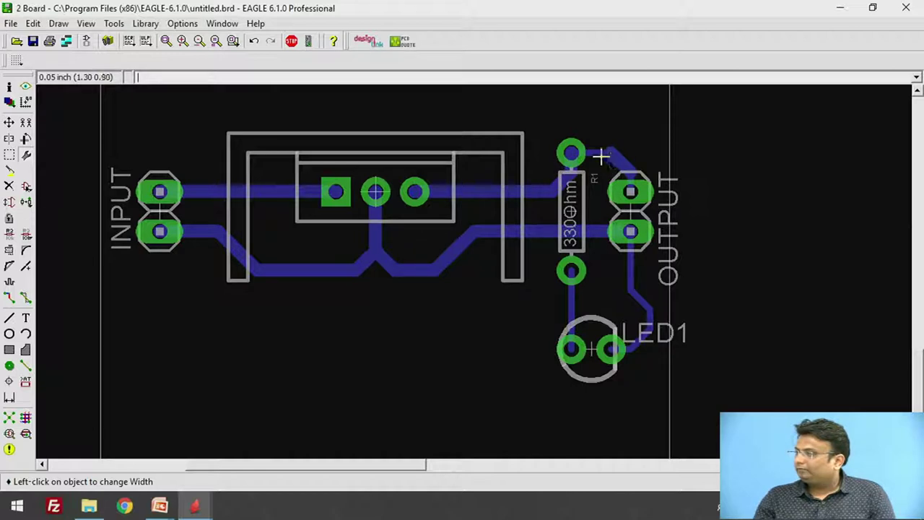
Widen the GND trace from the OUTPUT header to LED1 and the trace between the resistor and LED1 to 0.032.
click(631, 264)
click(648, 303)
click(638, 338)
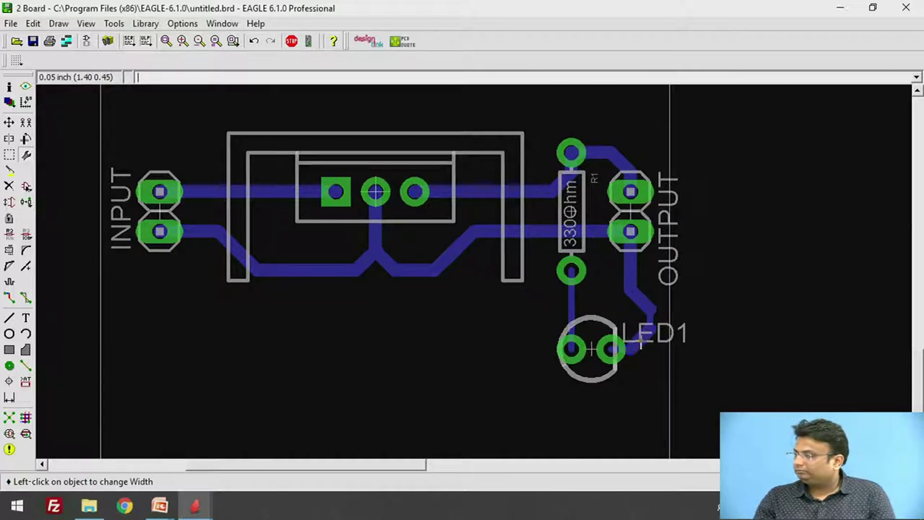
scroll(451, 306, down, 2)
click(522, 297)
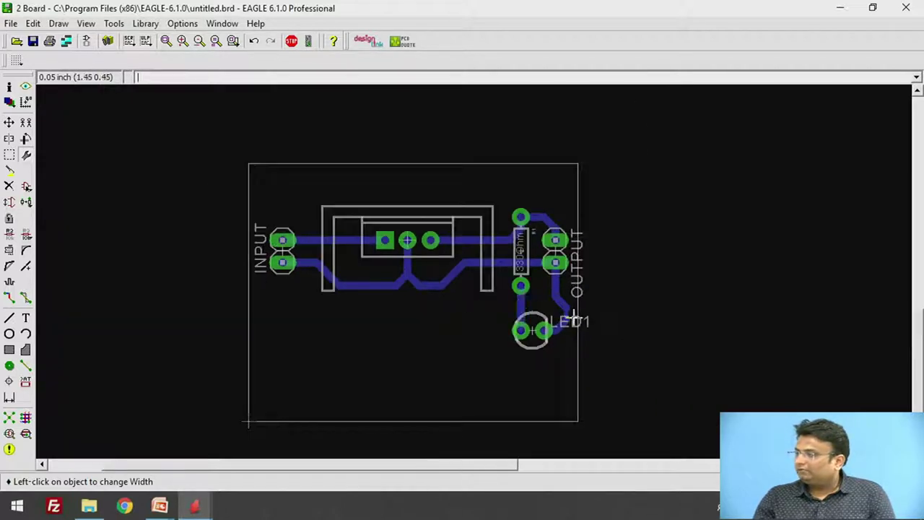
scroll(177, 309, up, 2)
scroll(181, 305, down, 2)
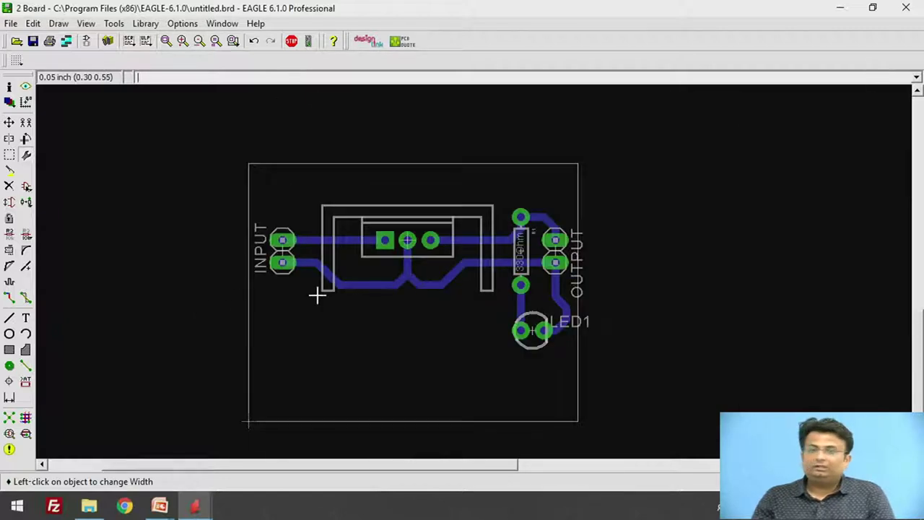